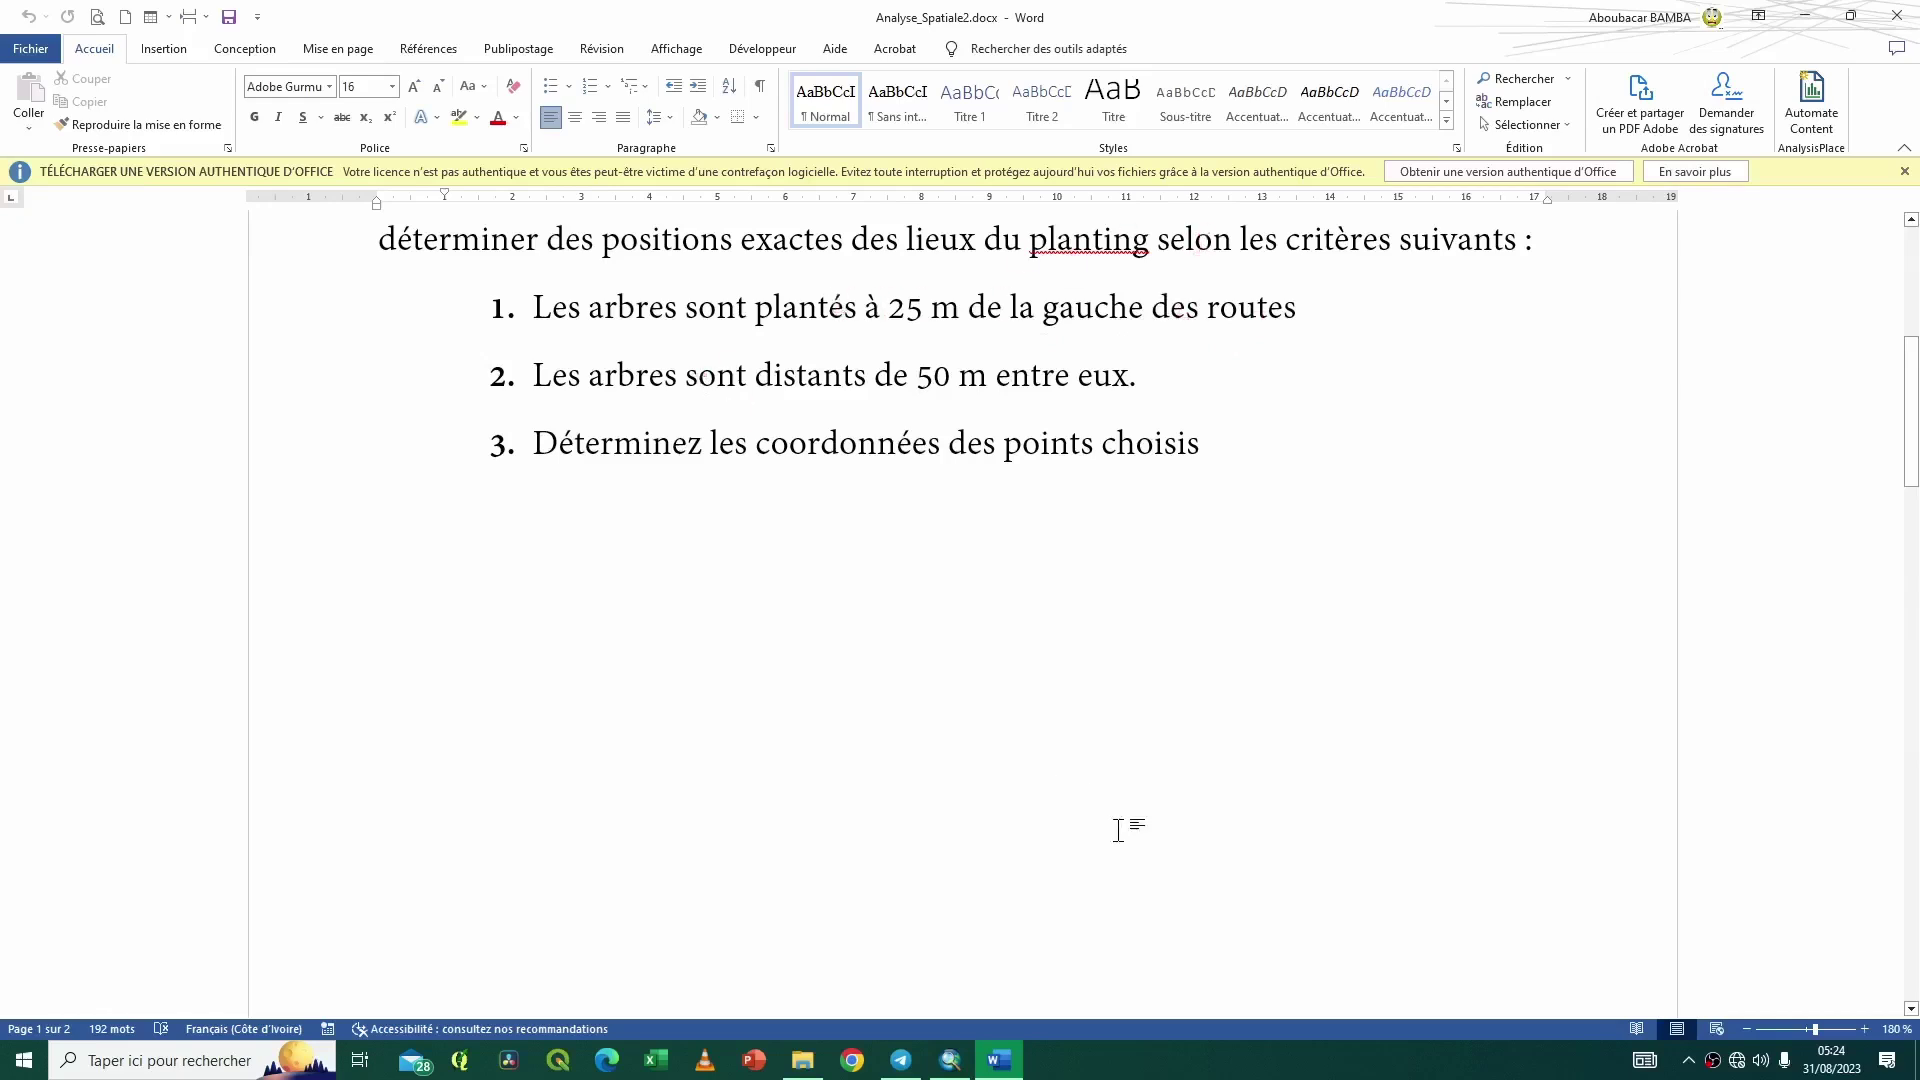
Review the tree-planting criteria in the Word document alongside the road layer in ArcMap.
left_click(962, 1064)
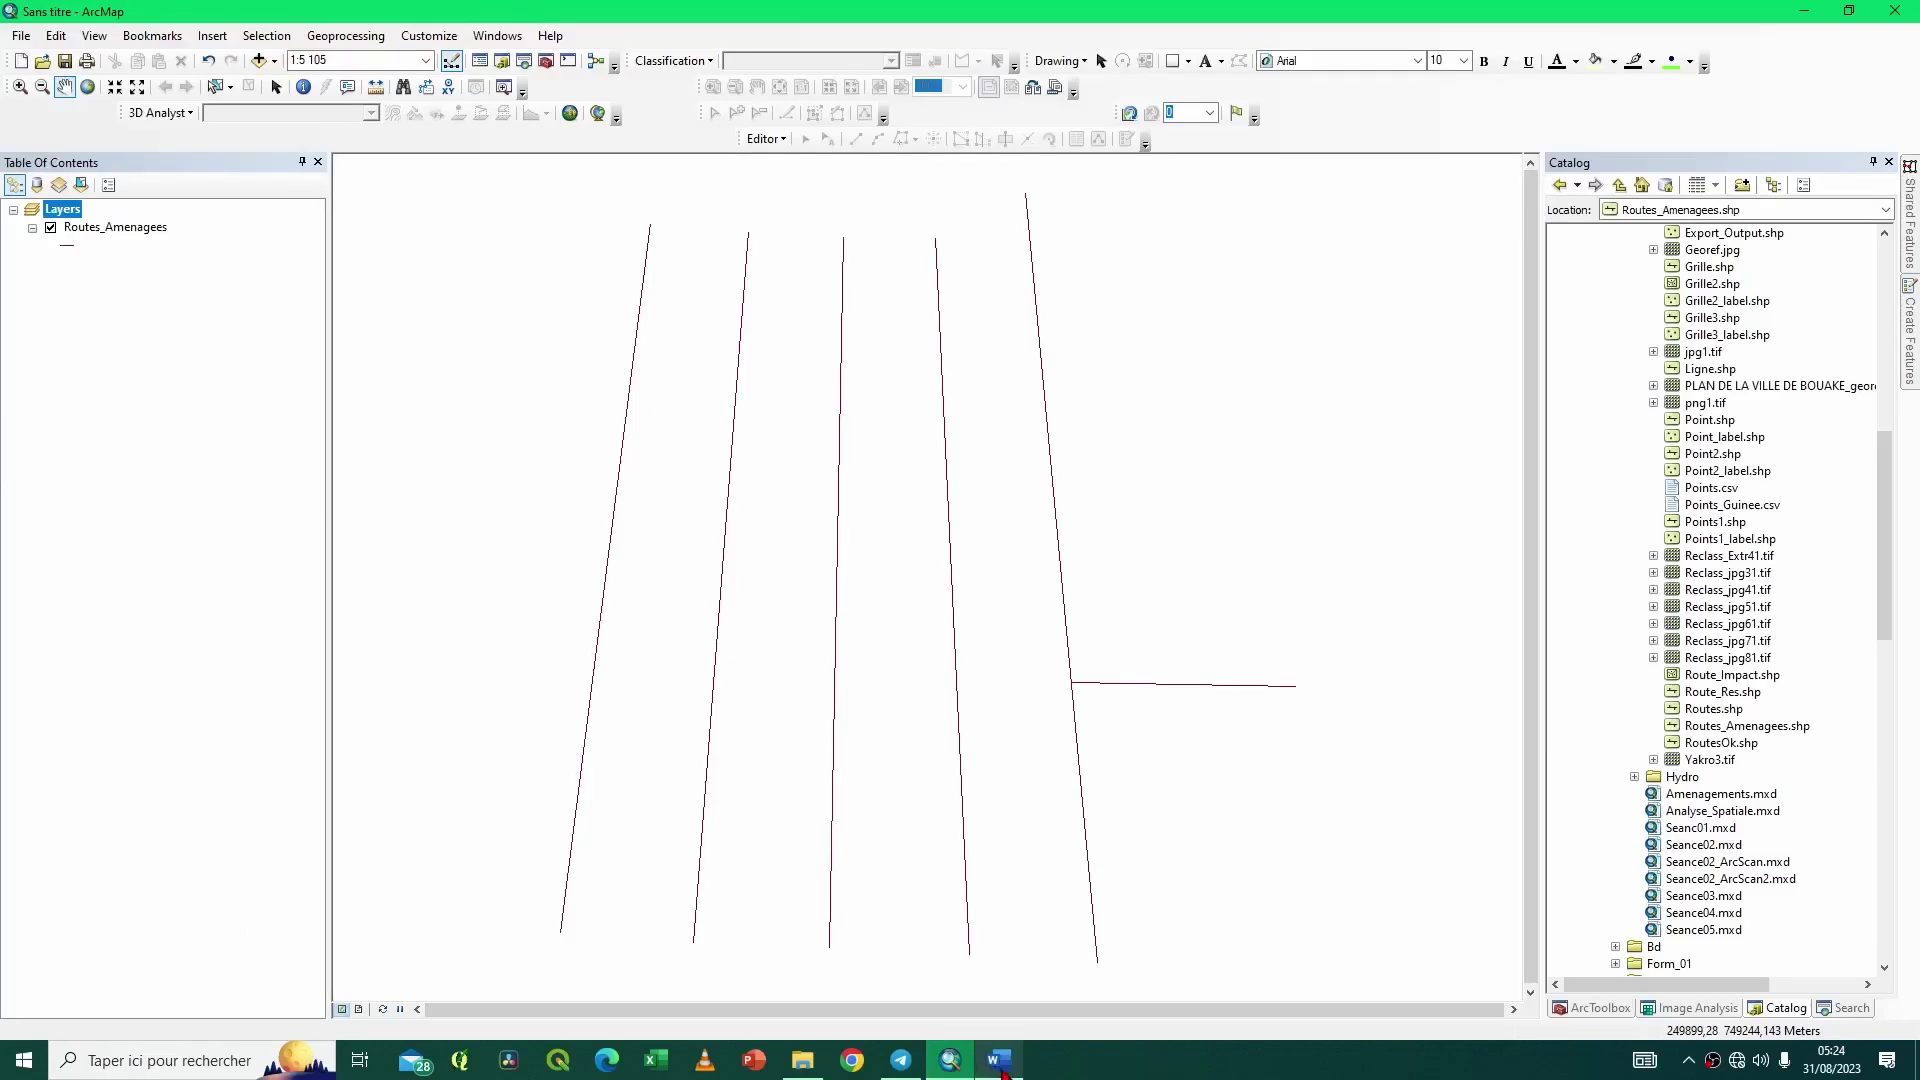
left_click(998, 1060)
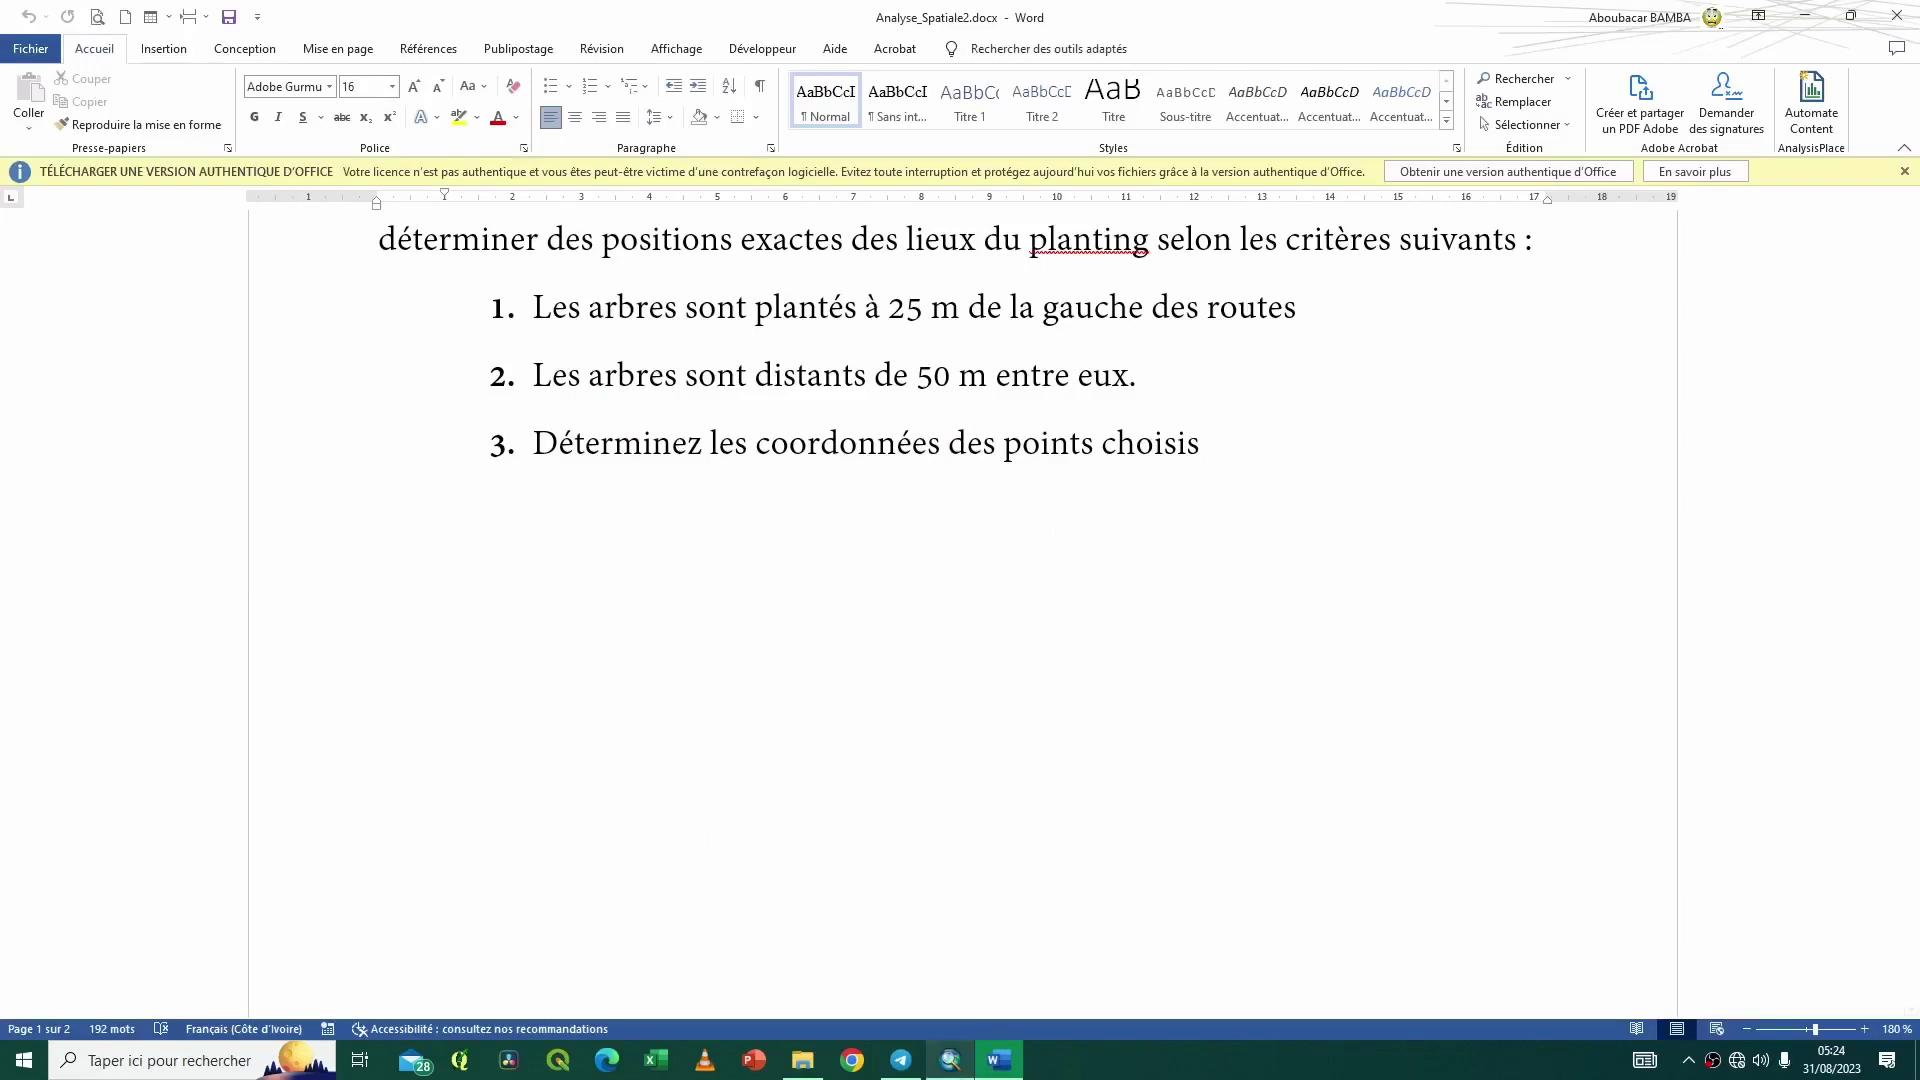
left_click(950, 1060)
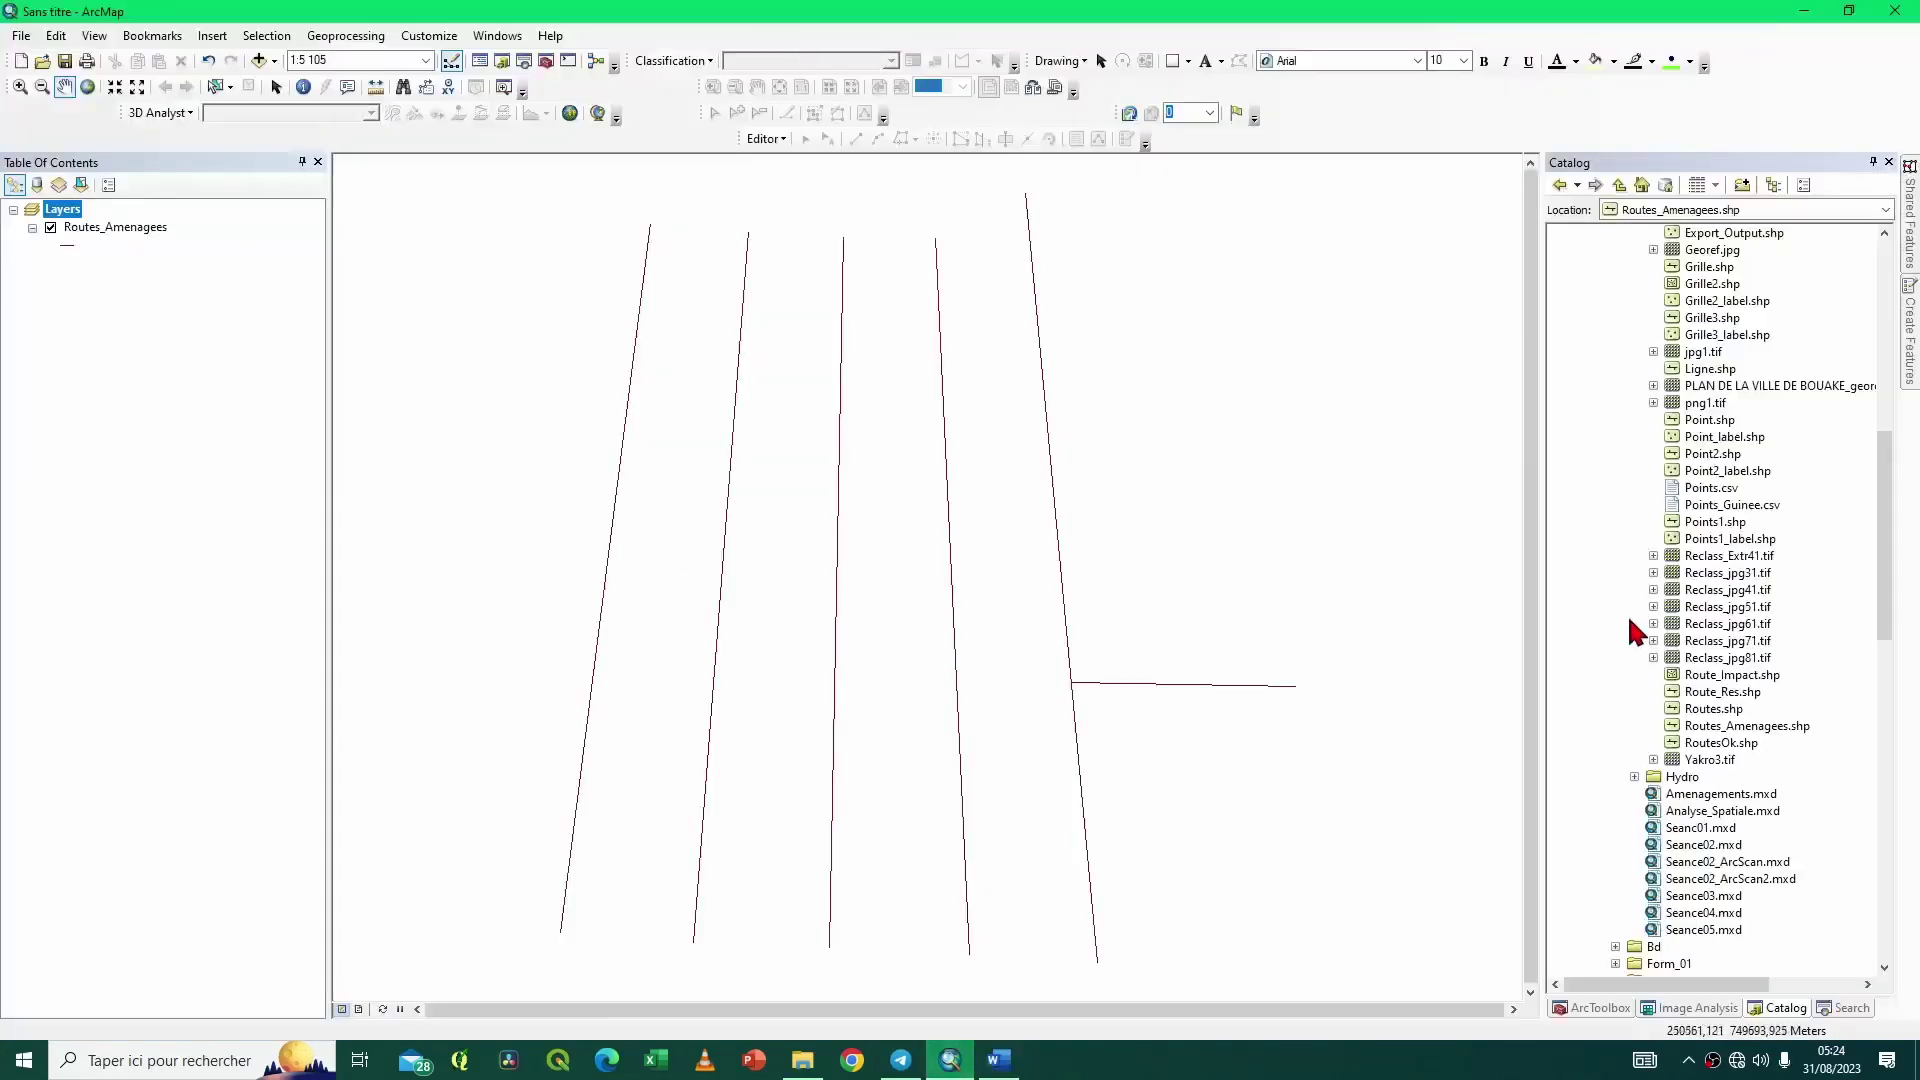
Start a new point shapefile named Arbre in the Donnees folder.
scroll(1630, 625, "up", 10)
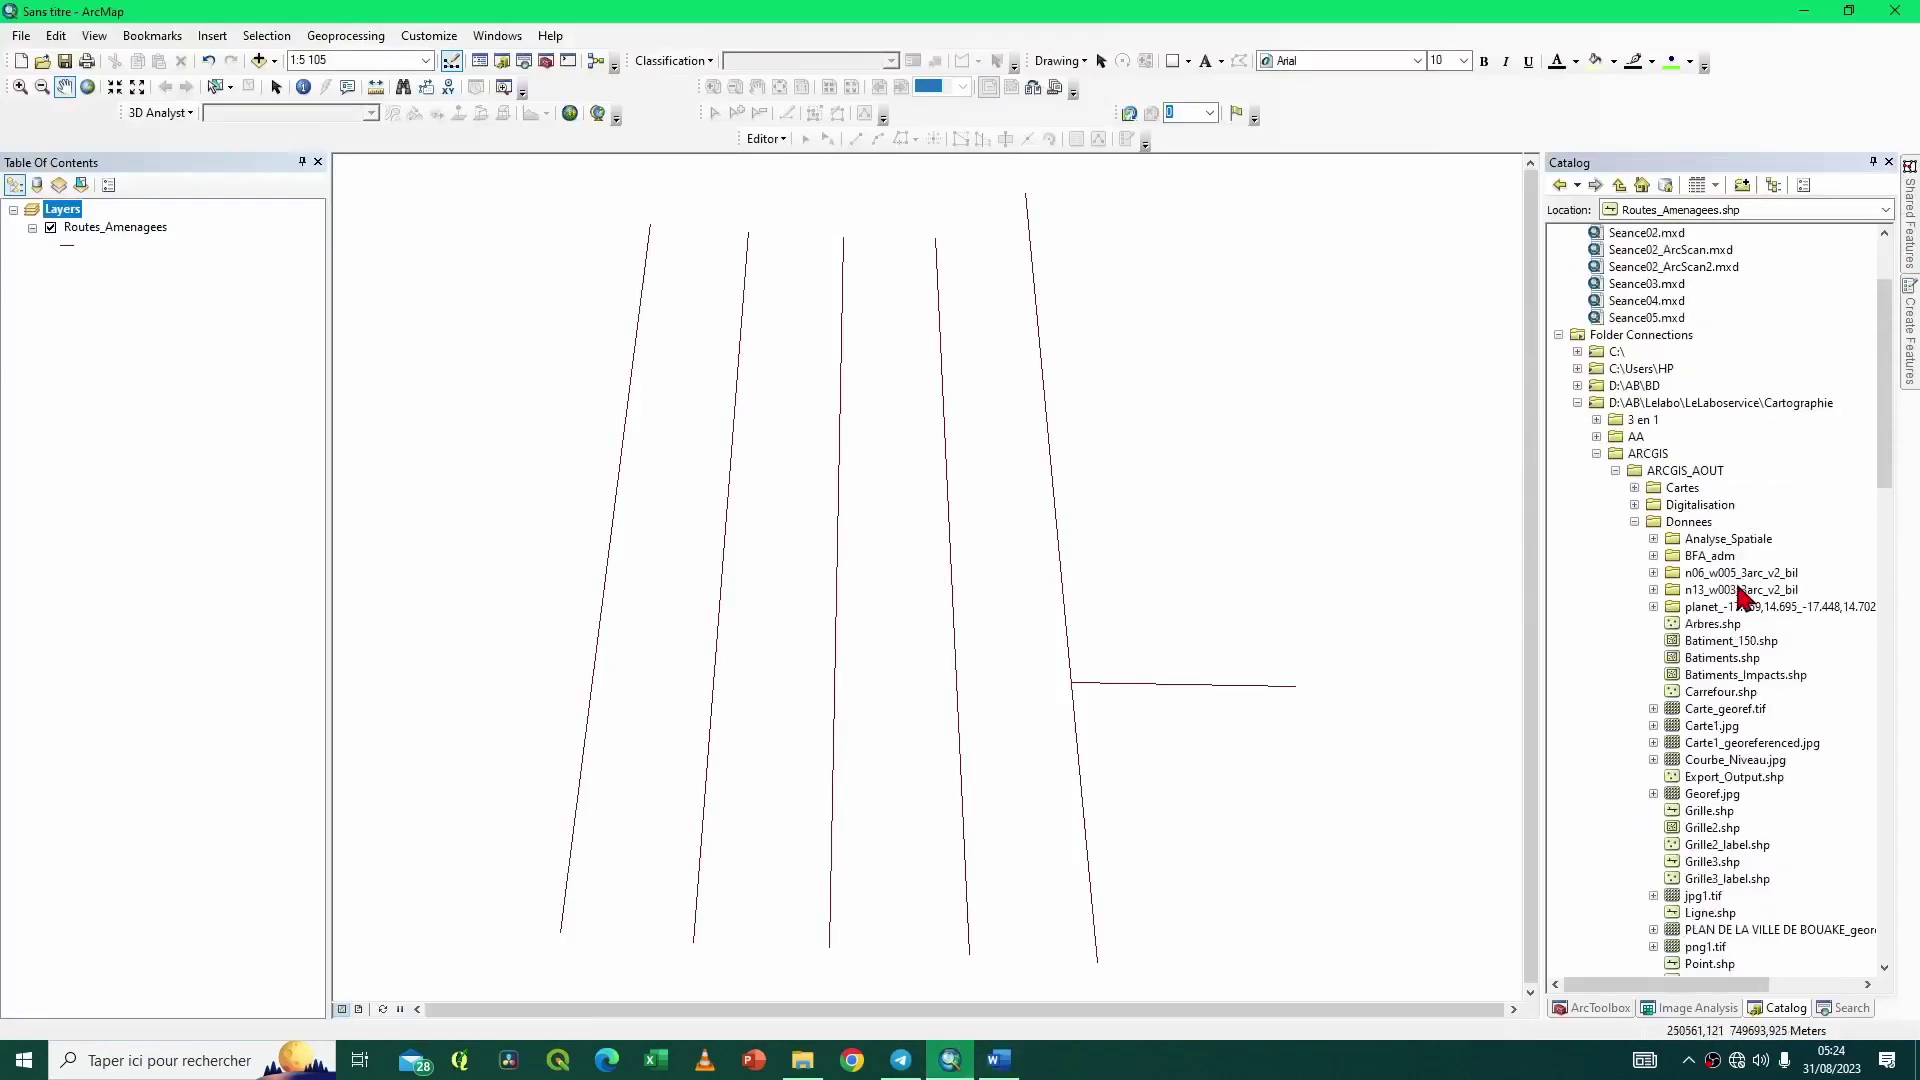
left_click(1692, 524)
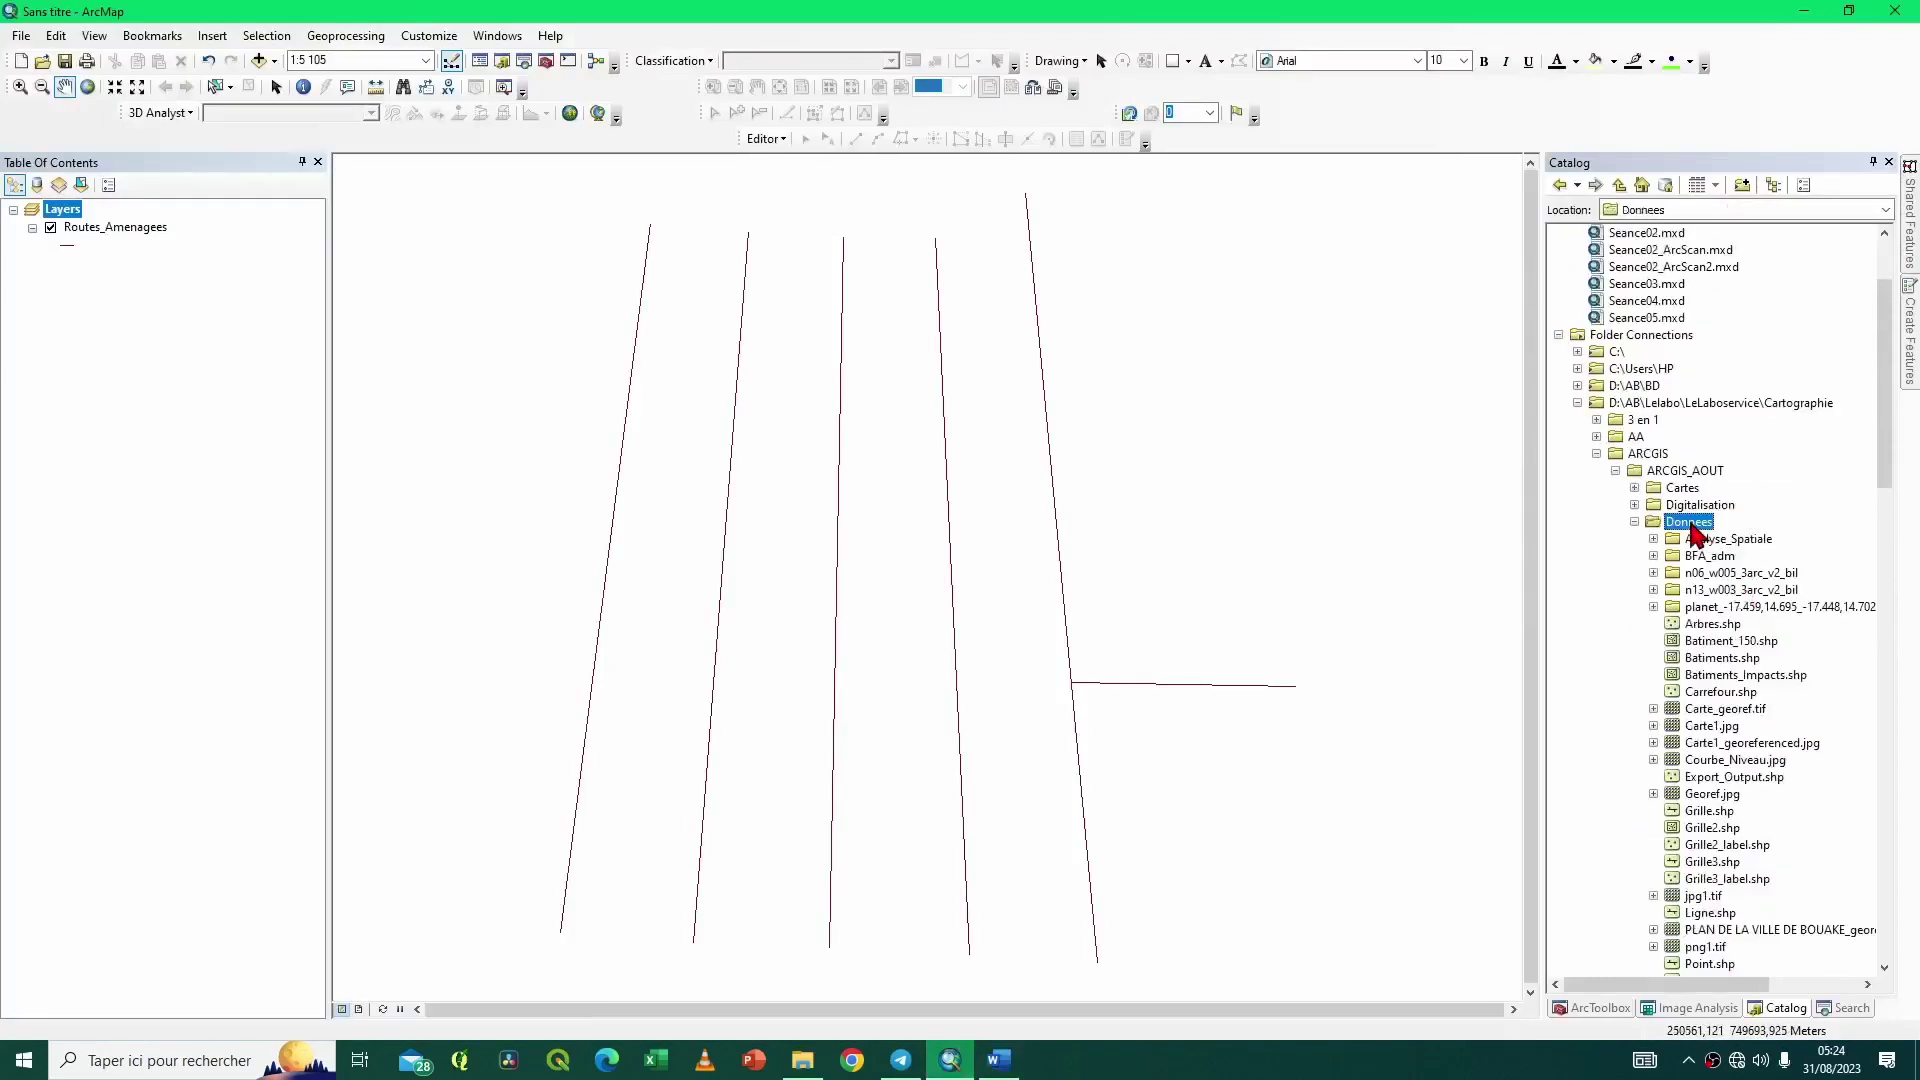
right_click(1697, 535)
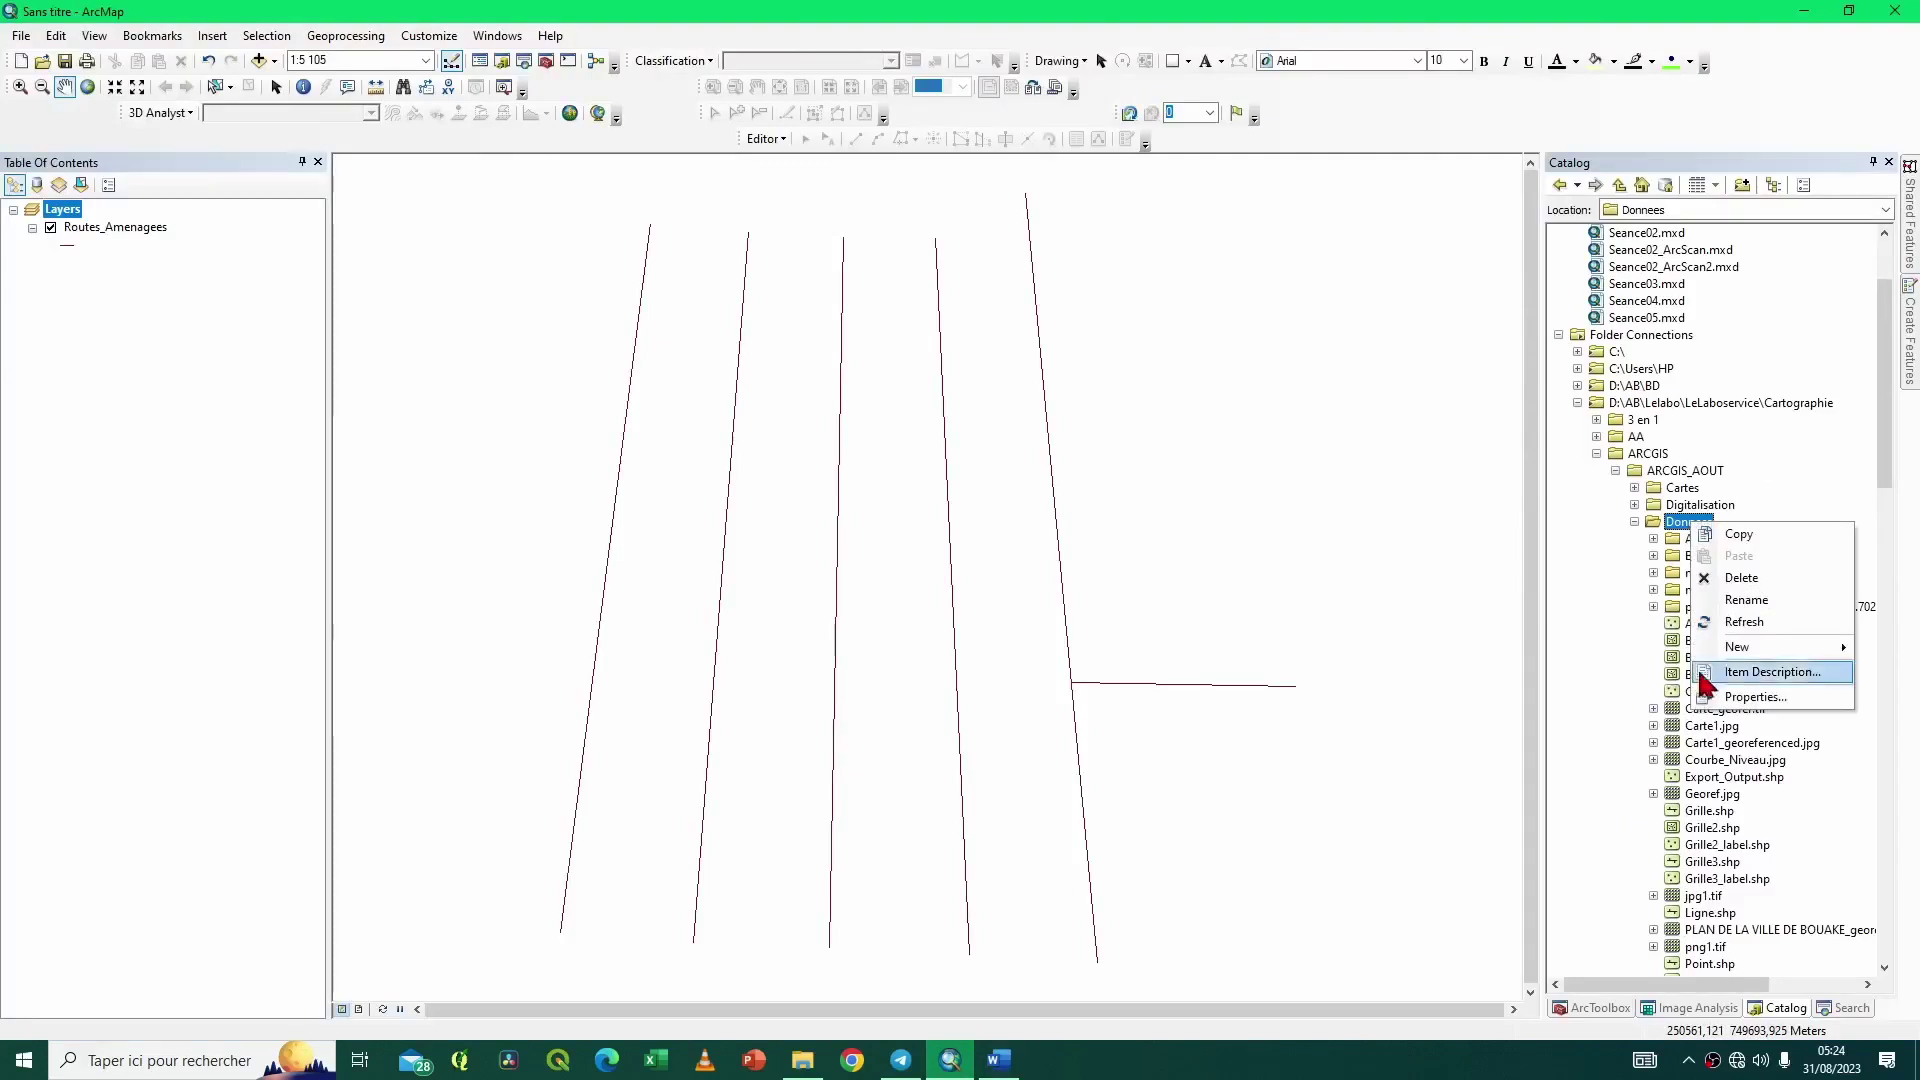
mouse_move(1737, 651)
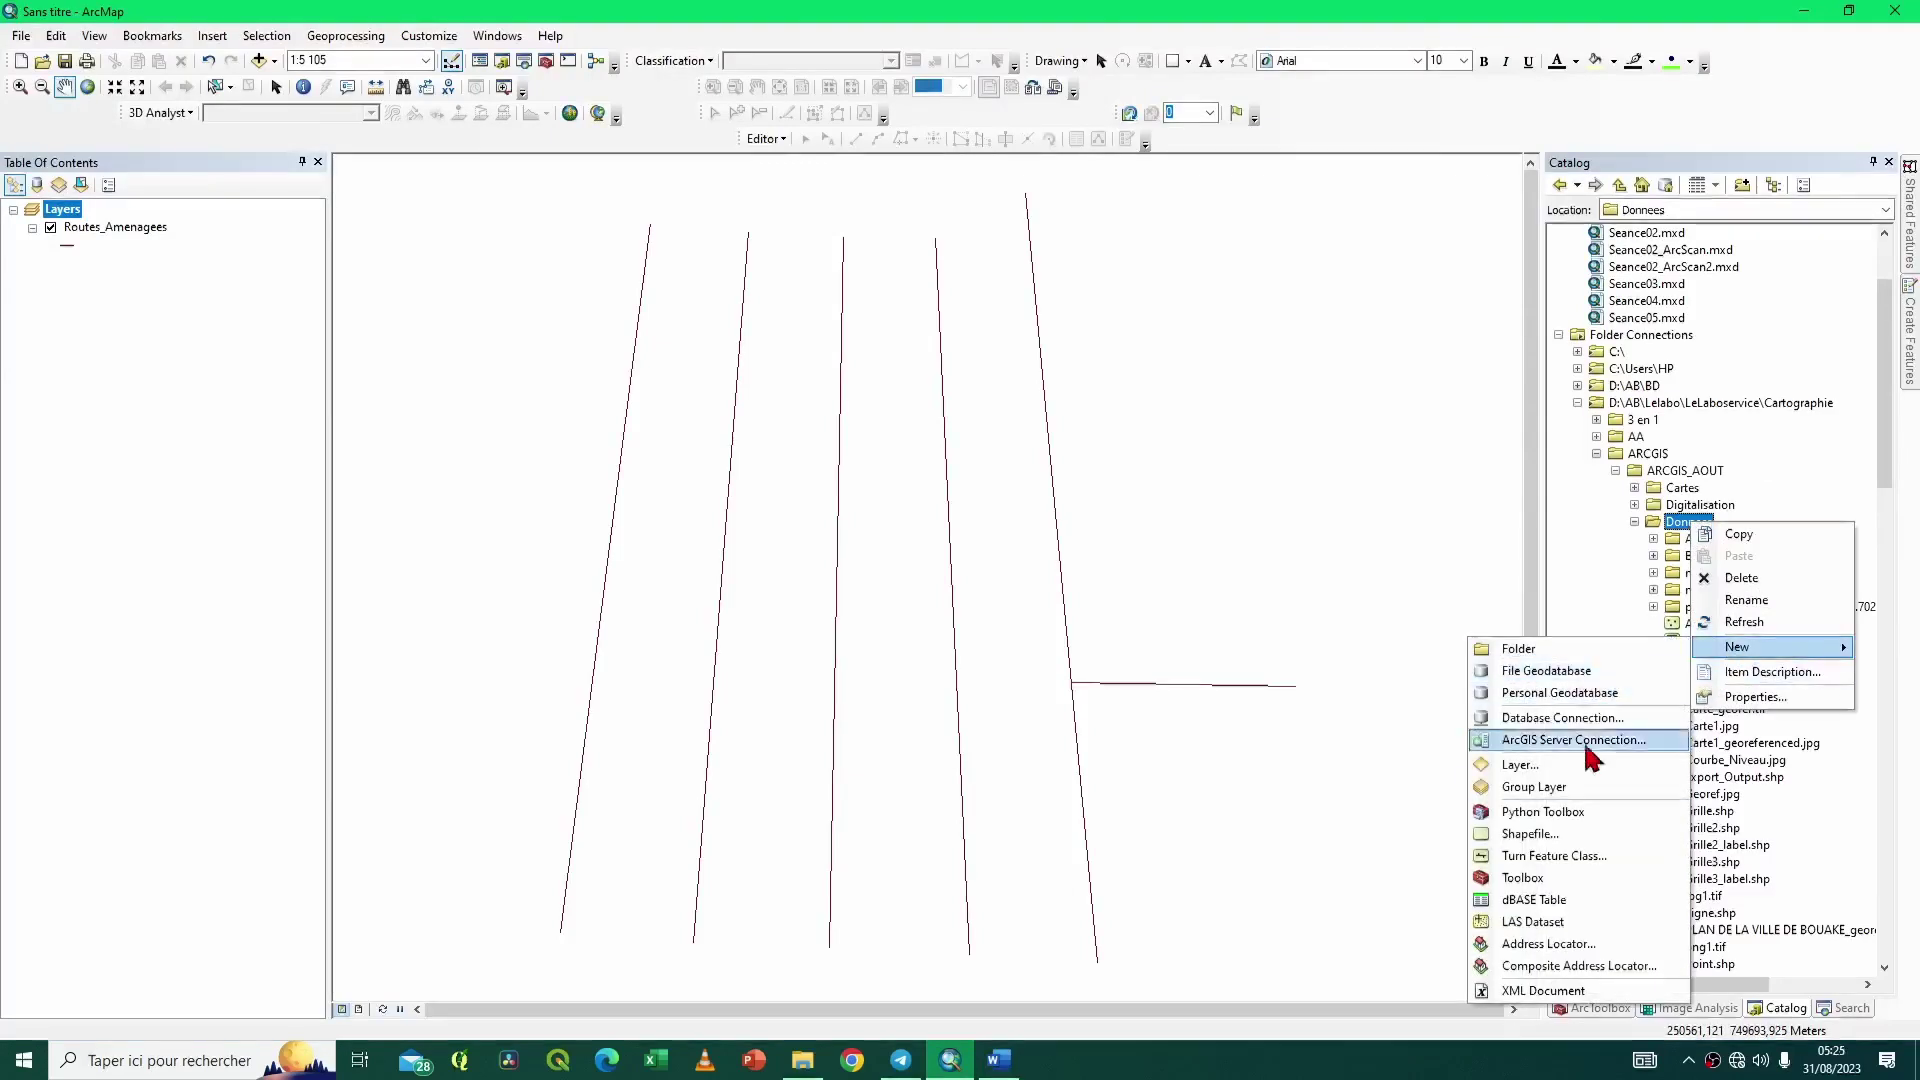
left_click(1530, 833)
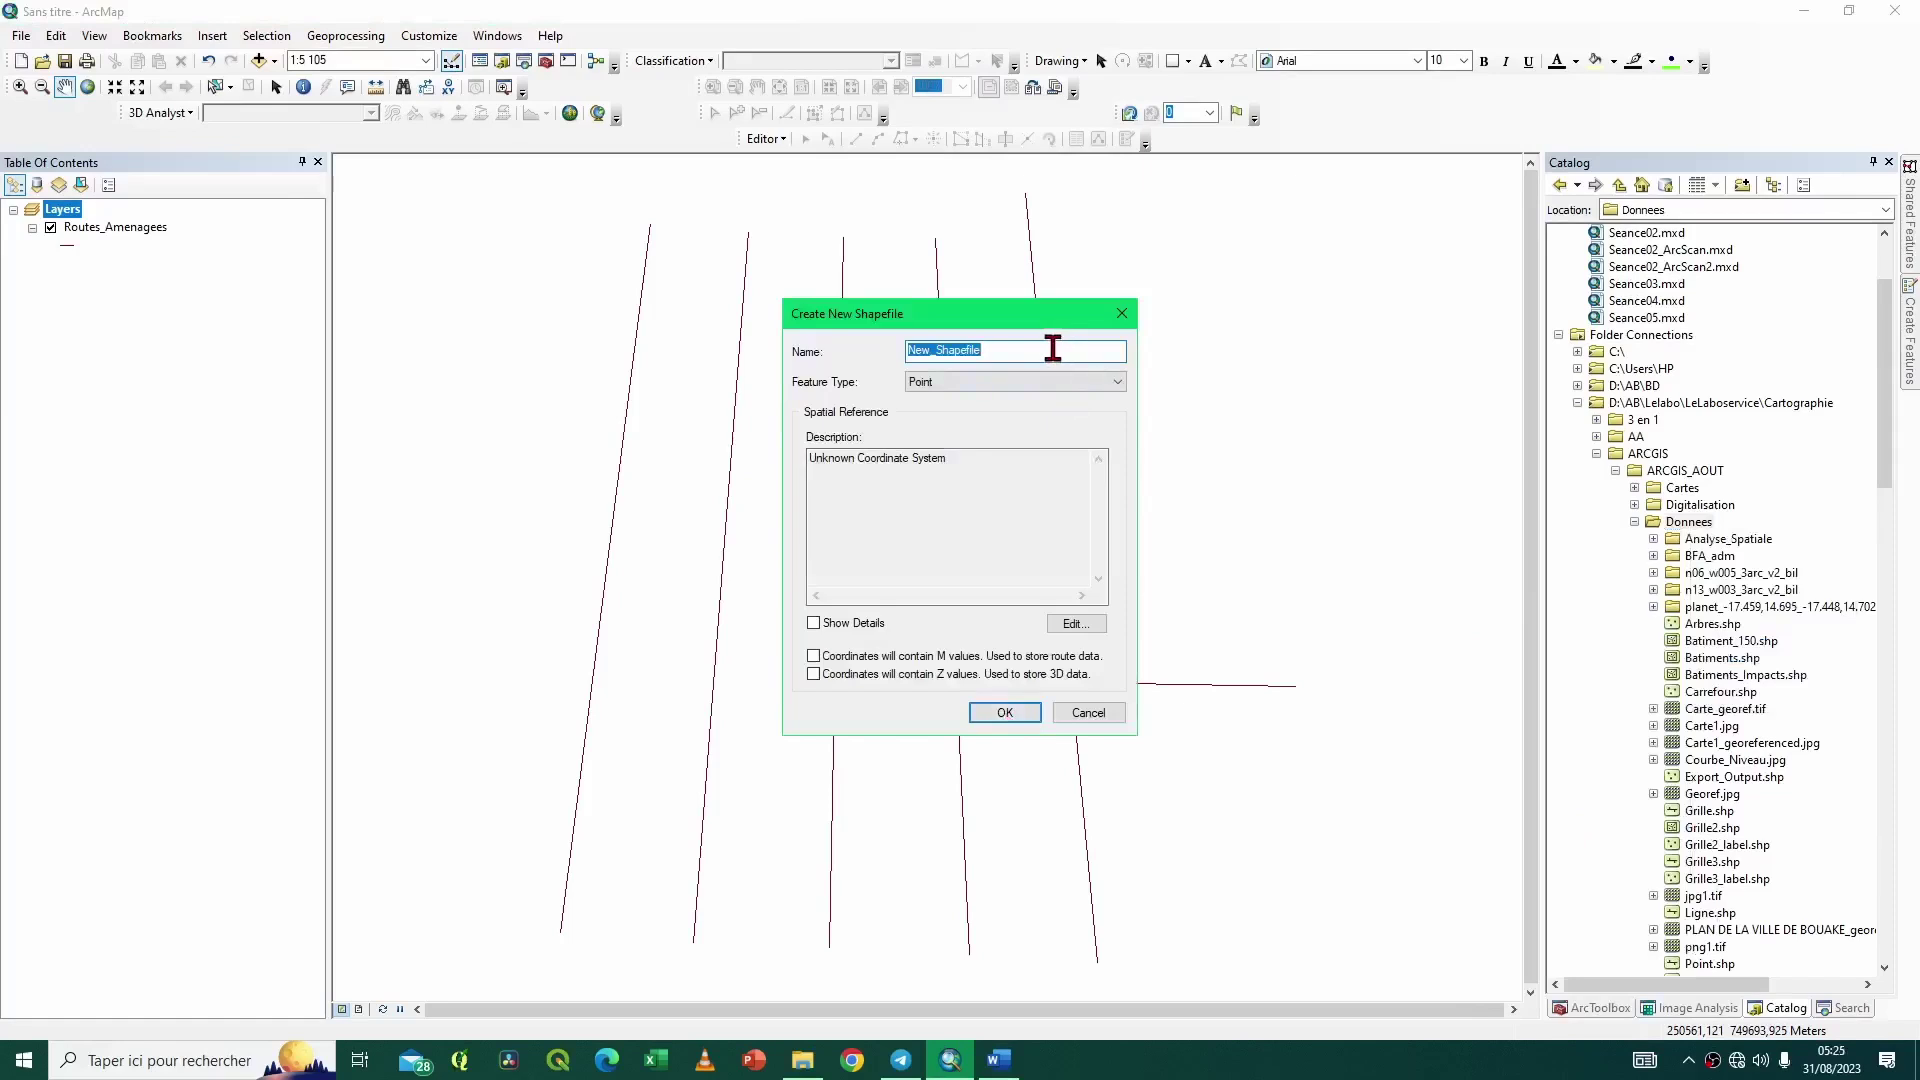
type("aR")
key("BackSpace")
key("BackSpace")
key("BackSpace")
key("BackSpace")
key("BackSpace")
type("A")
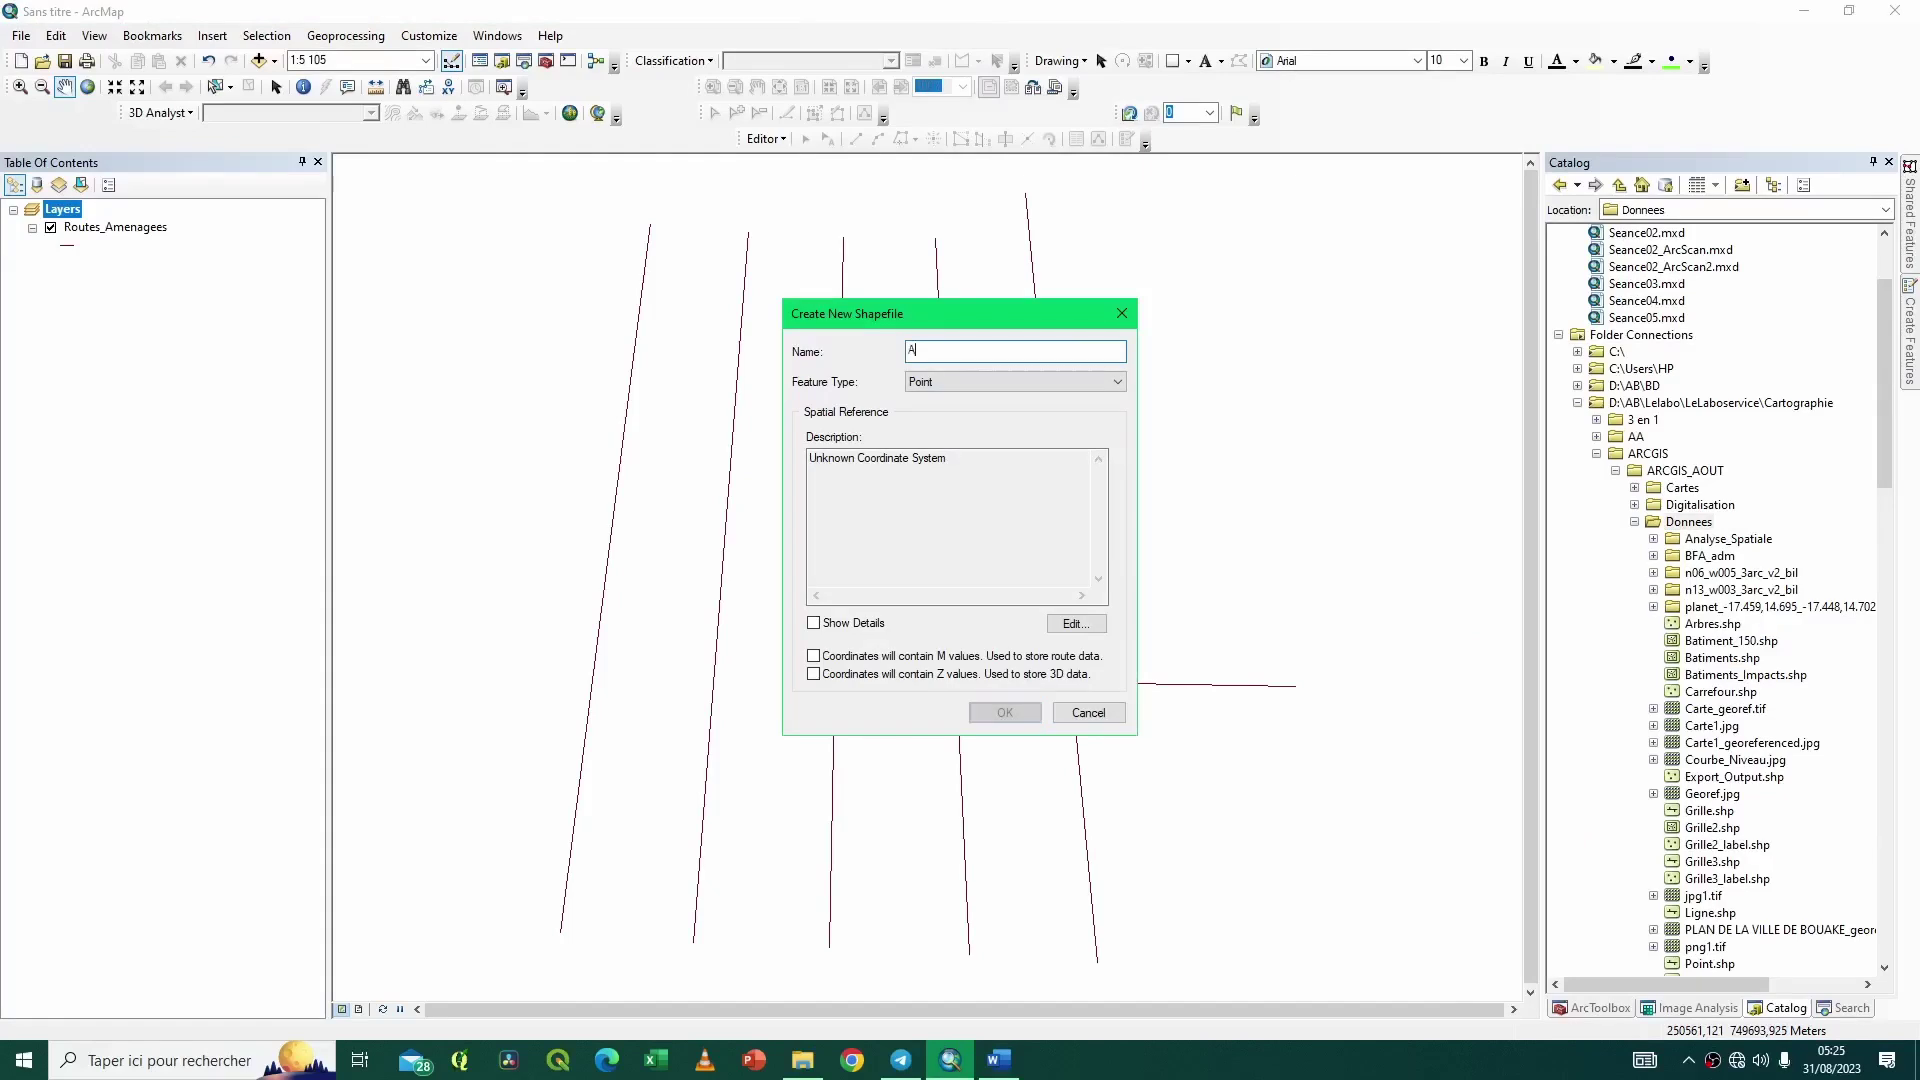
type("rbre")
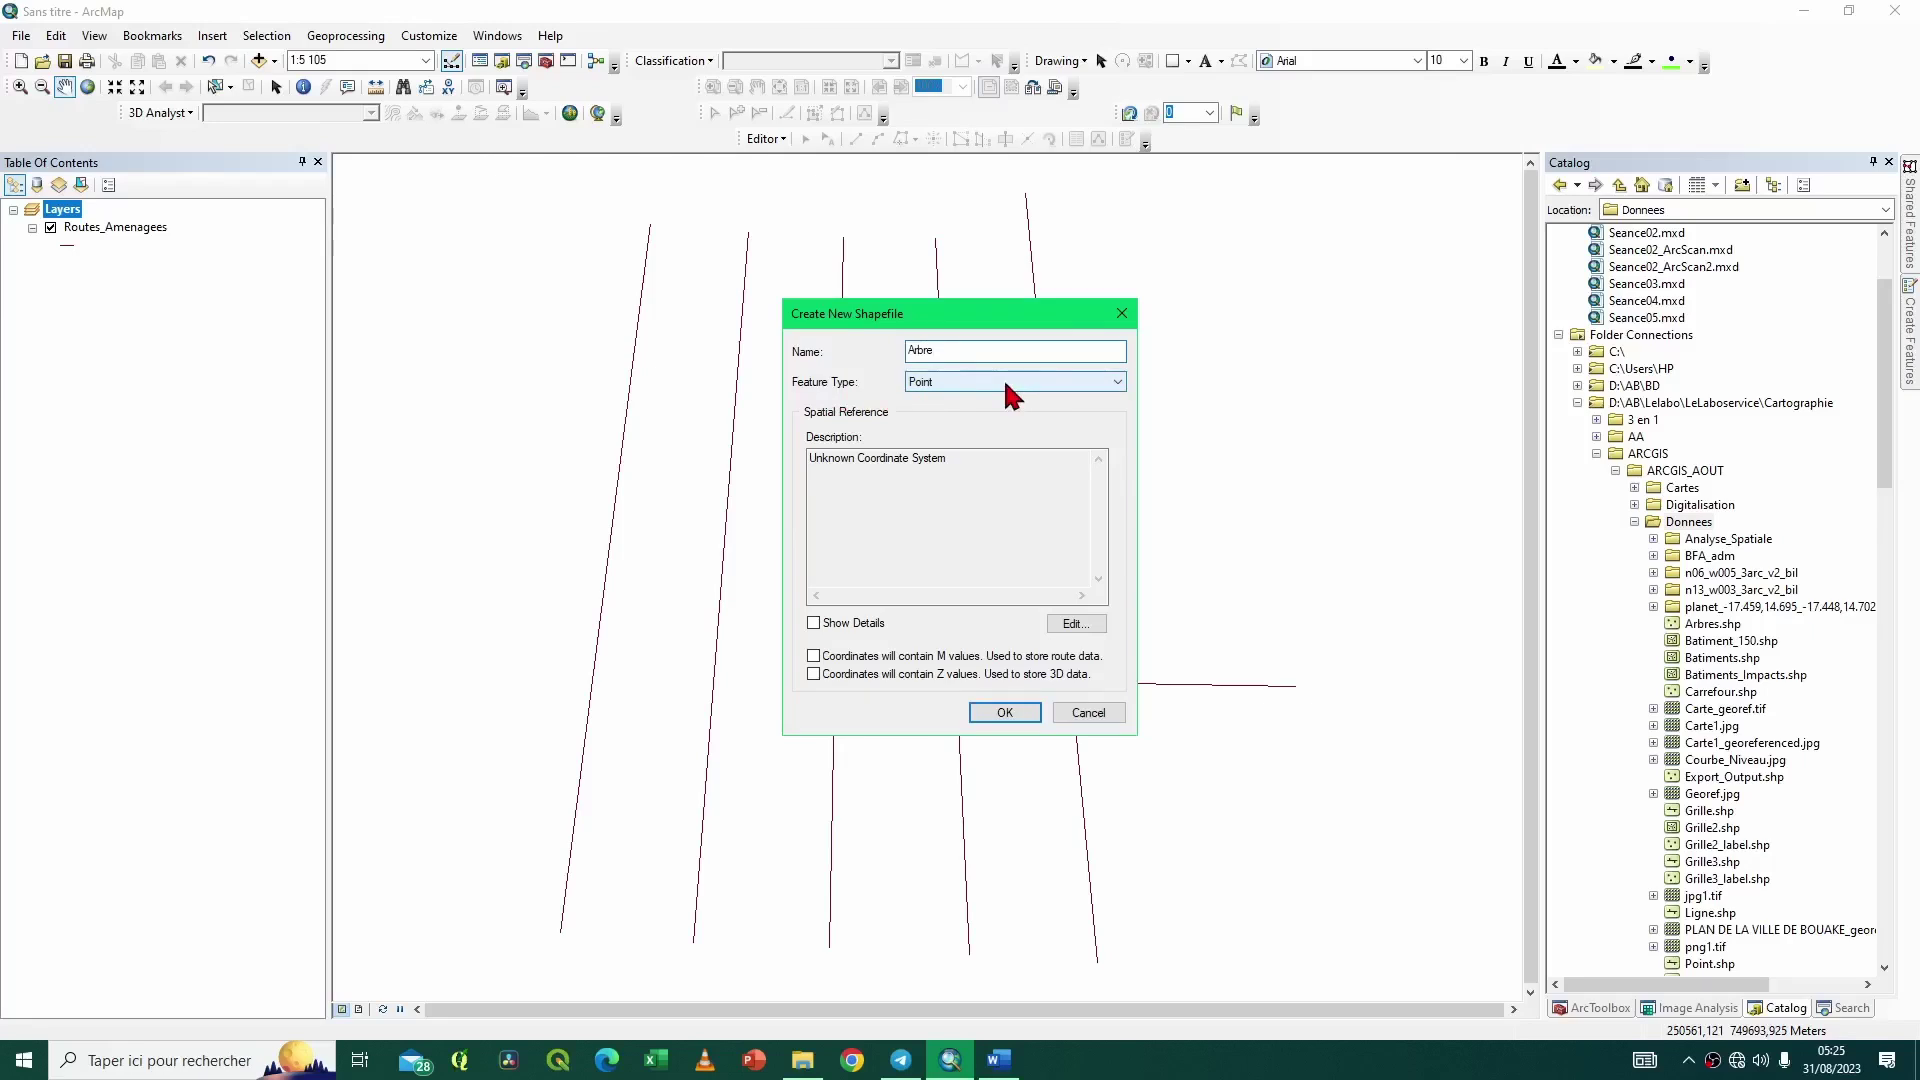
Assign the WGS 1984 UTM Zone 30N coordinate system to the Arbre shapefile and create it.
left_click(1075, 623)
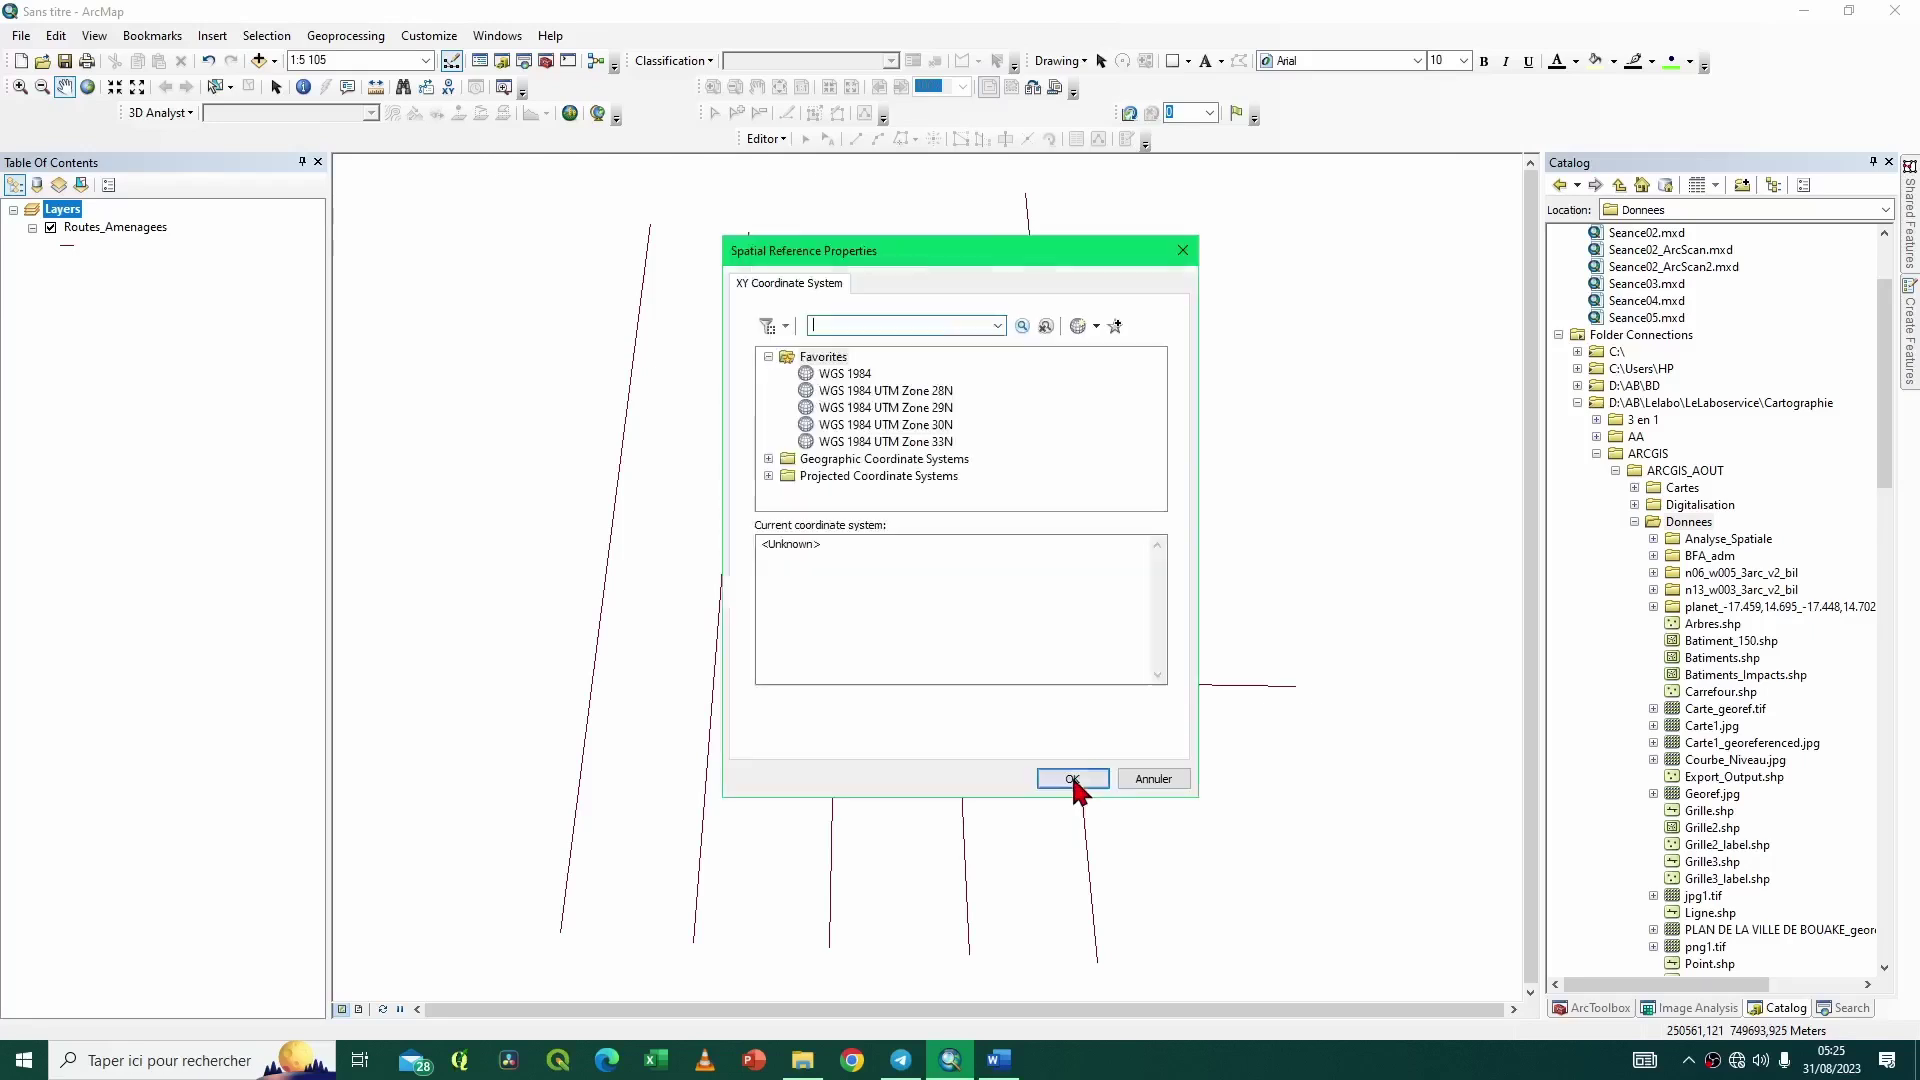
left_click(920, 426)
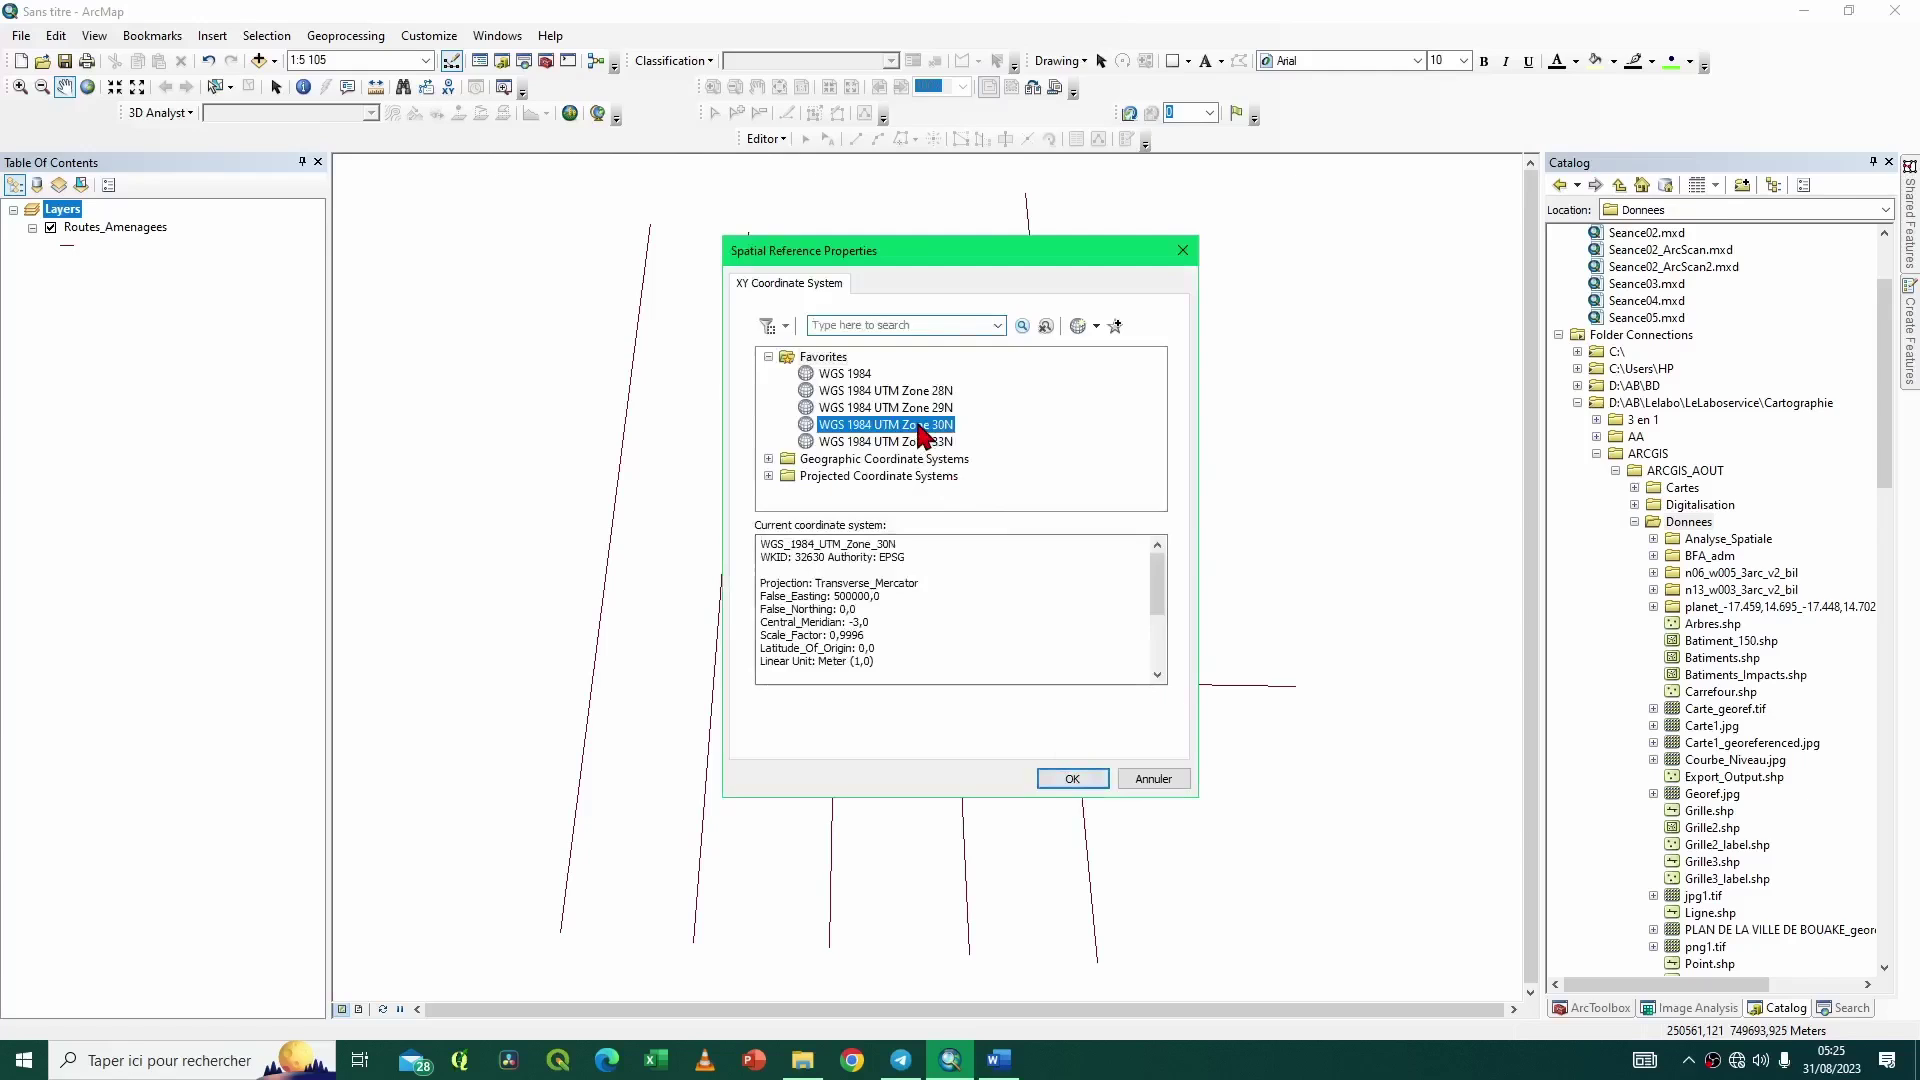
left_click(1078, 781)
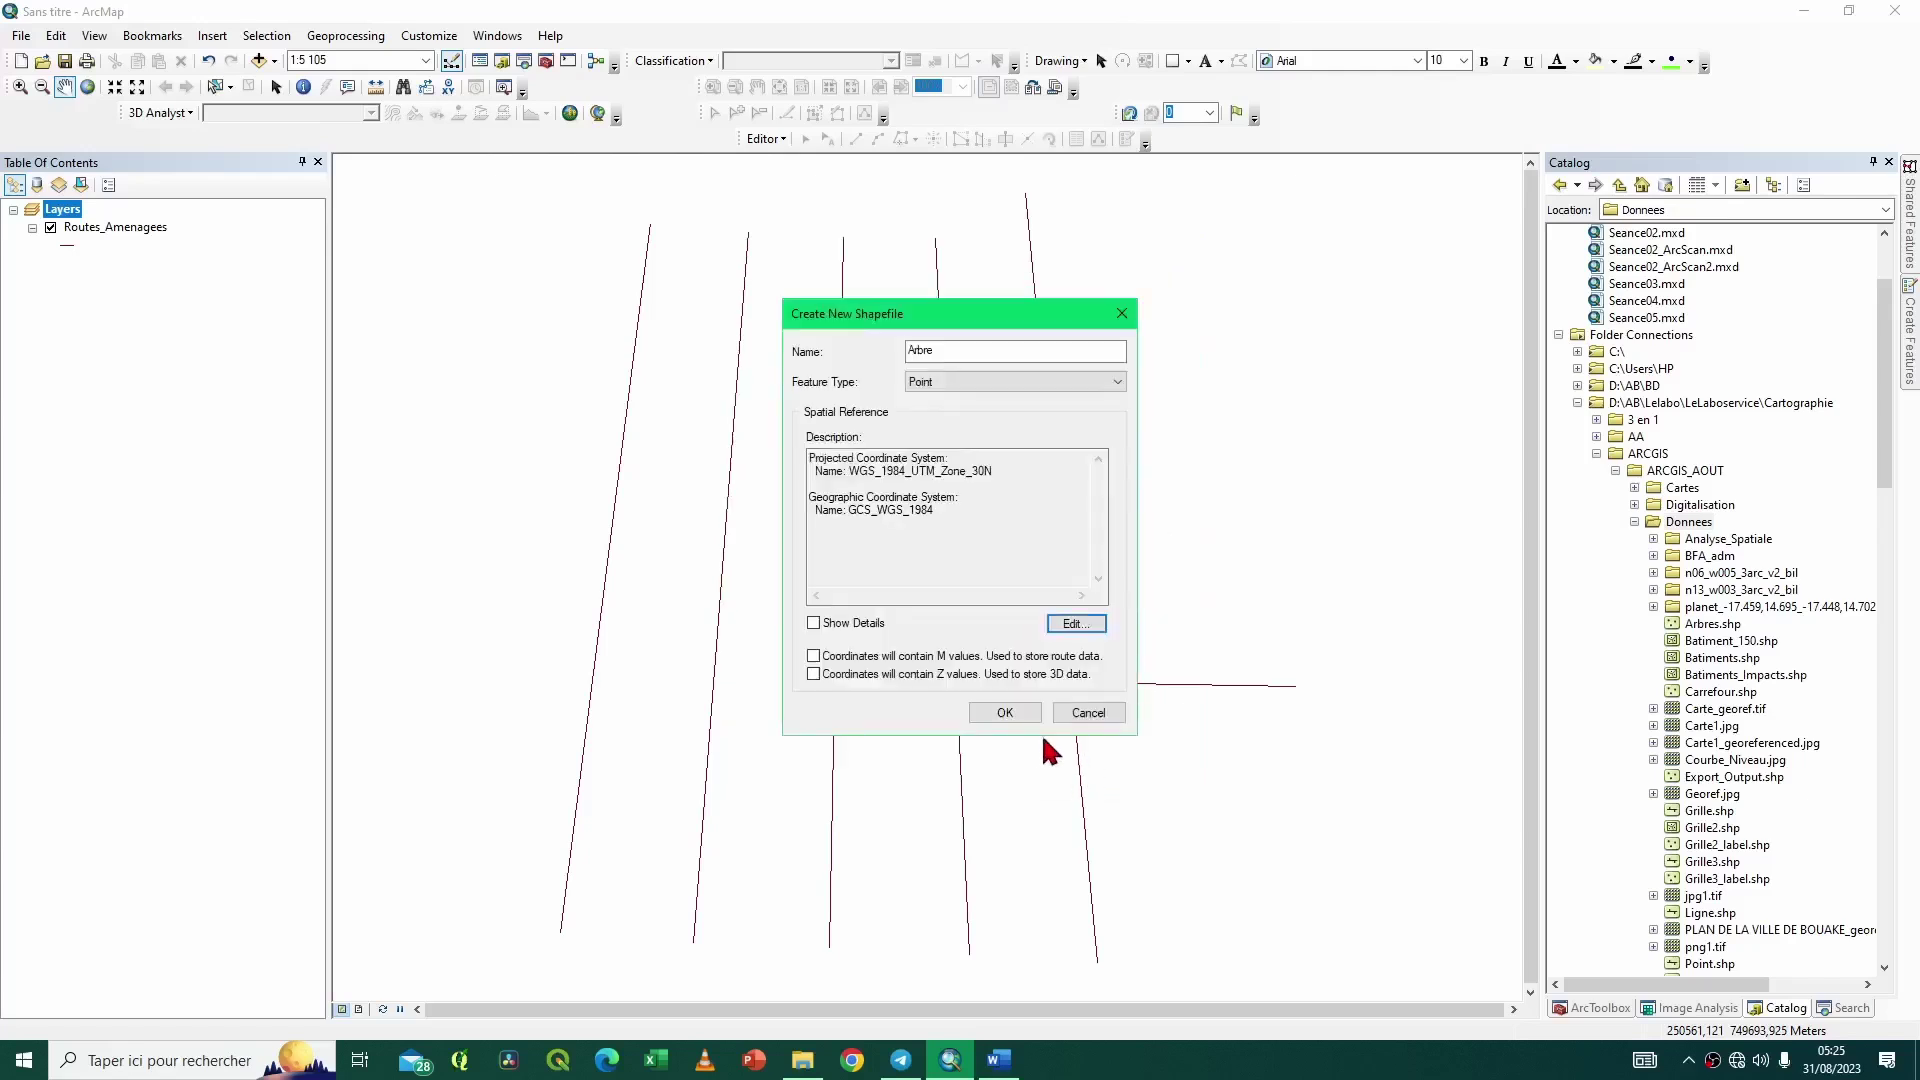
left_click(1018, 716)
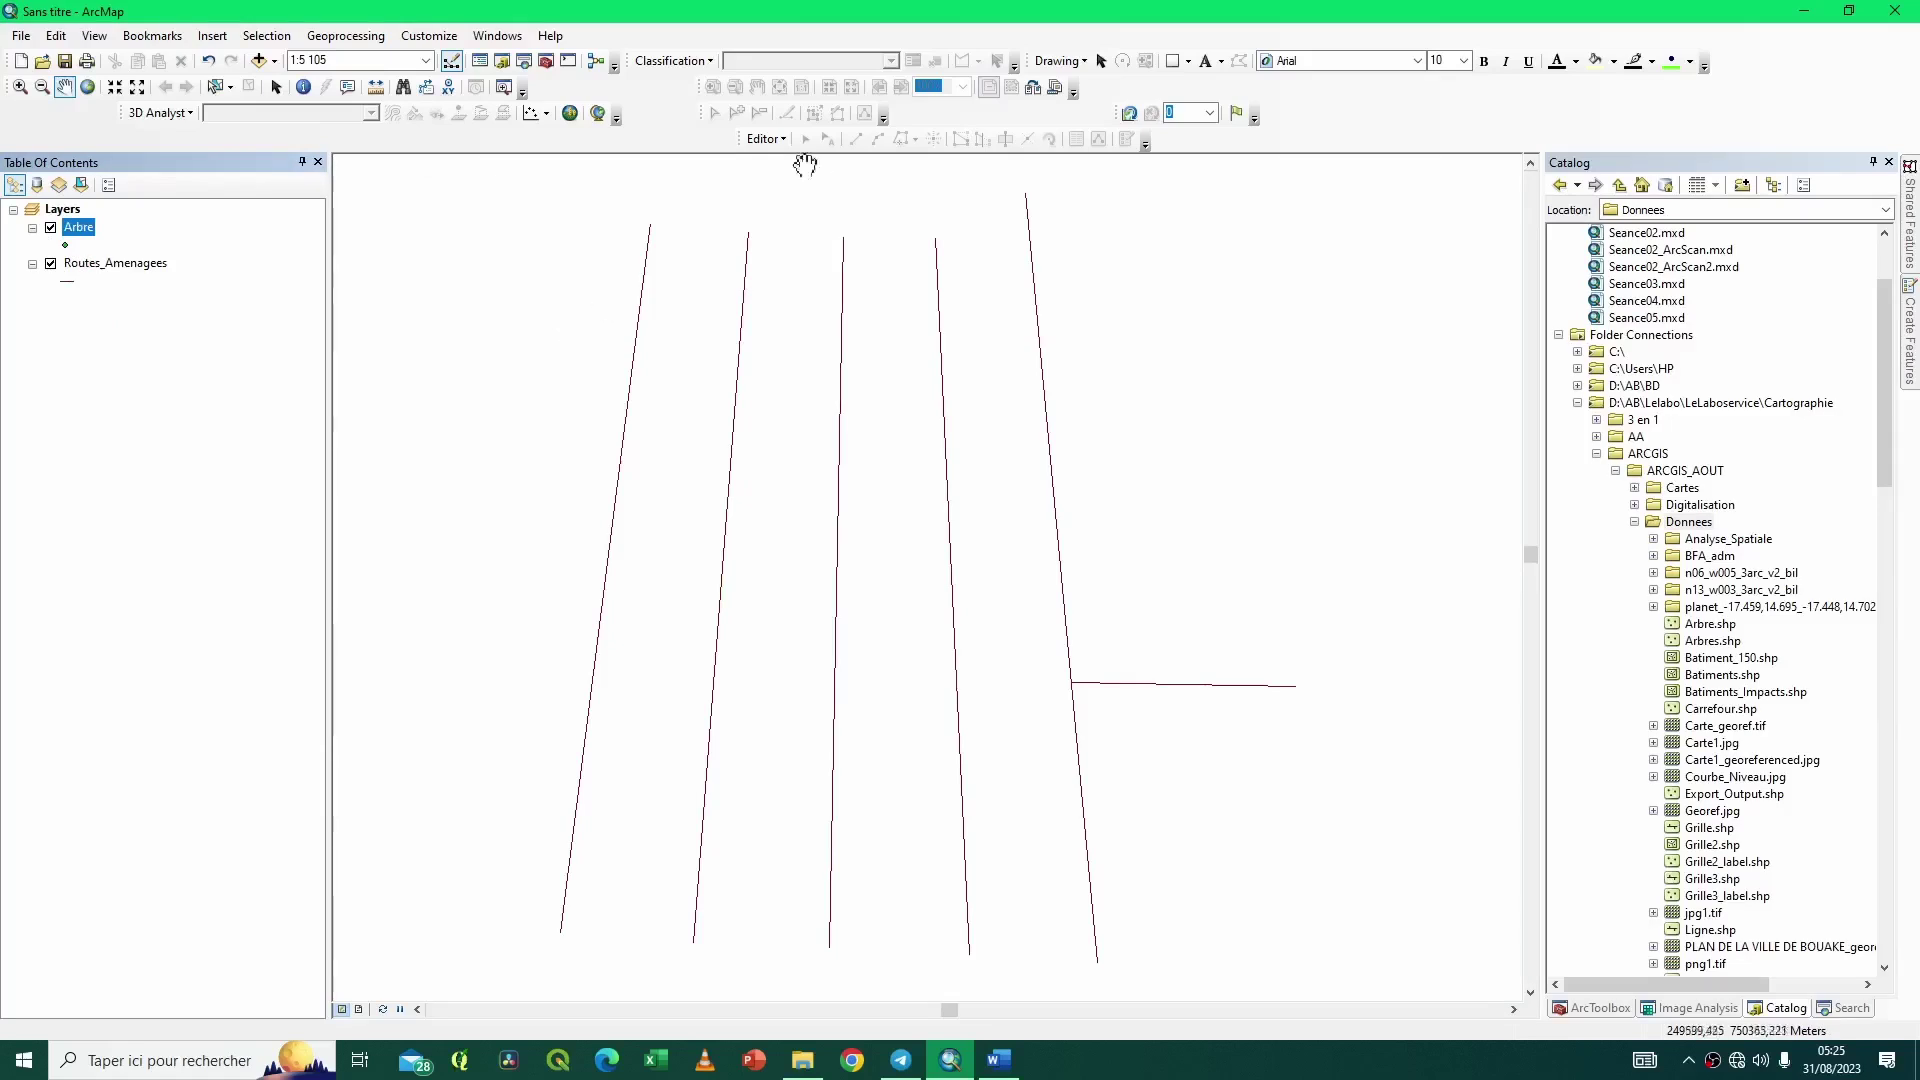
Start an edit session and select all the road lines of the Routes_Amenagees layer.
left_click(766, 139)
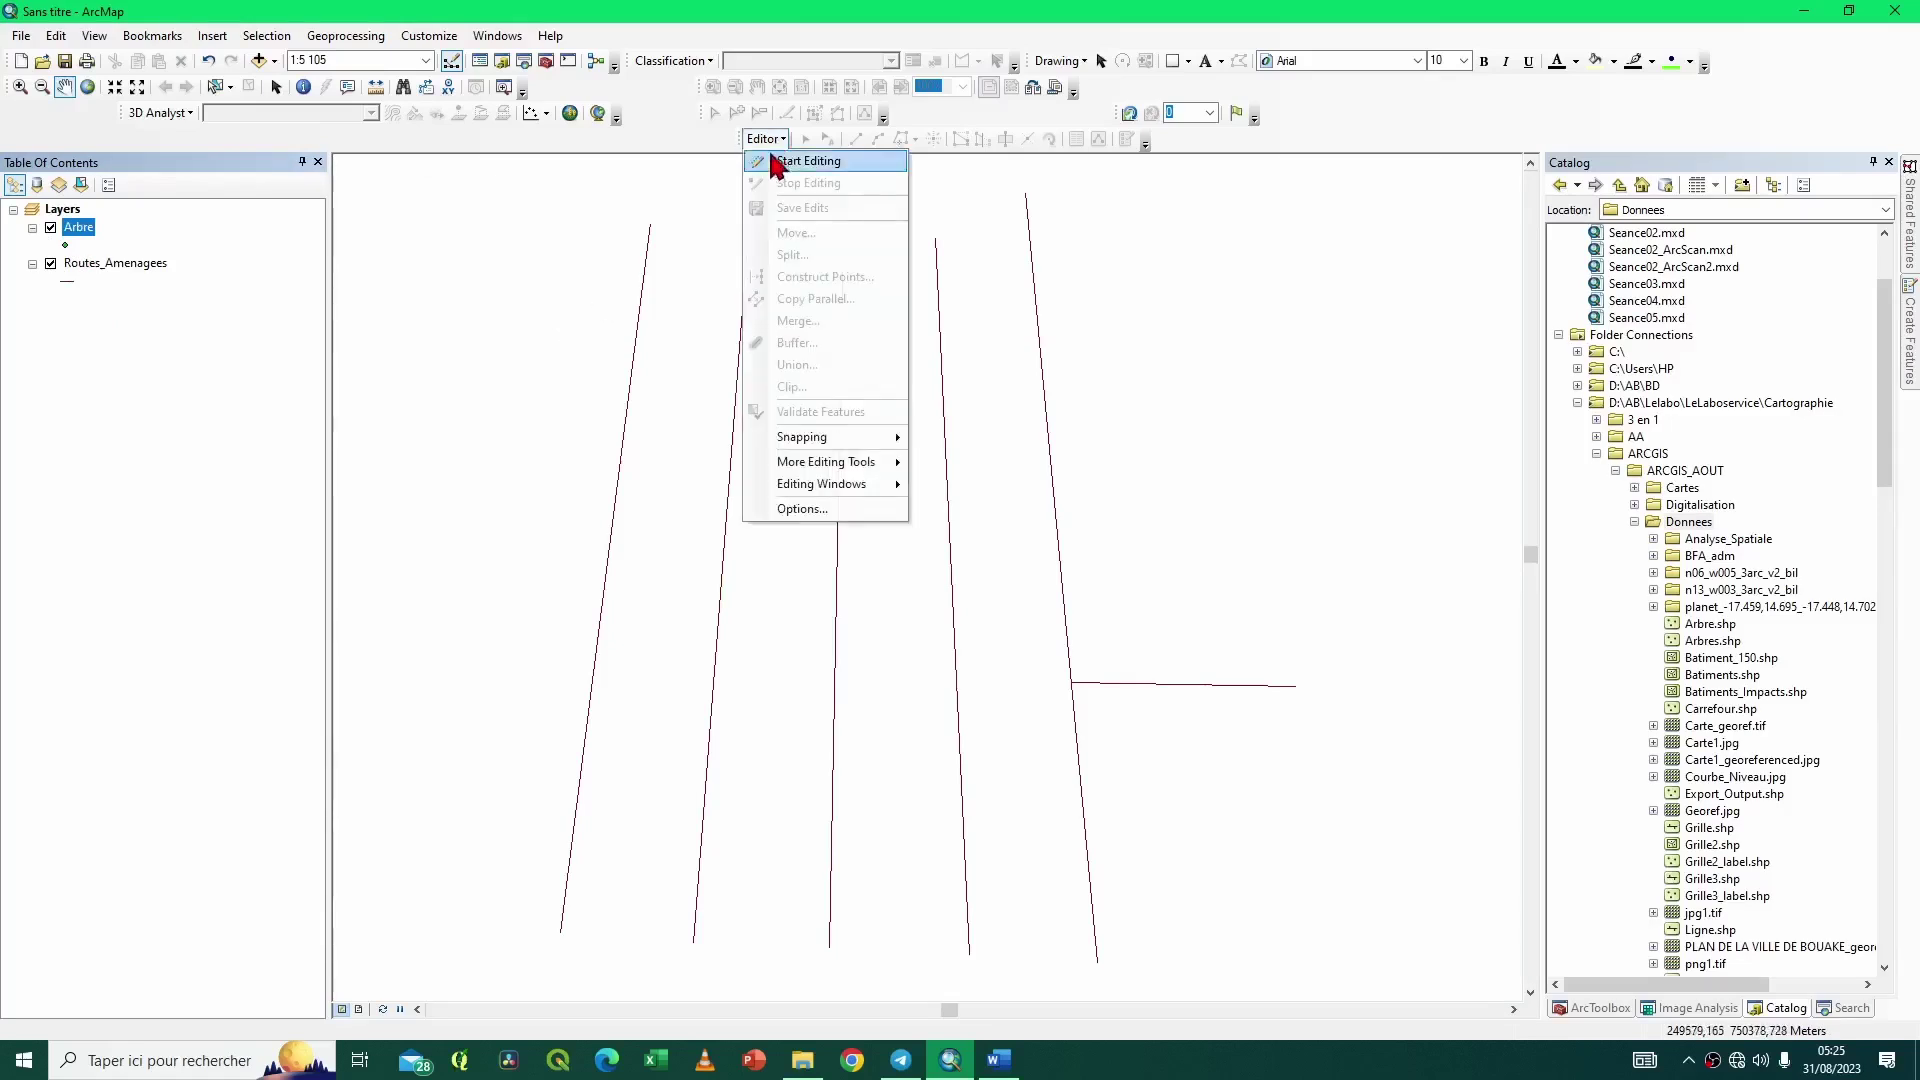
left_click(784, 163)
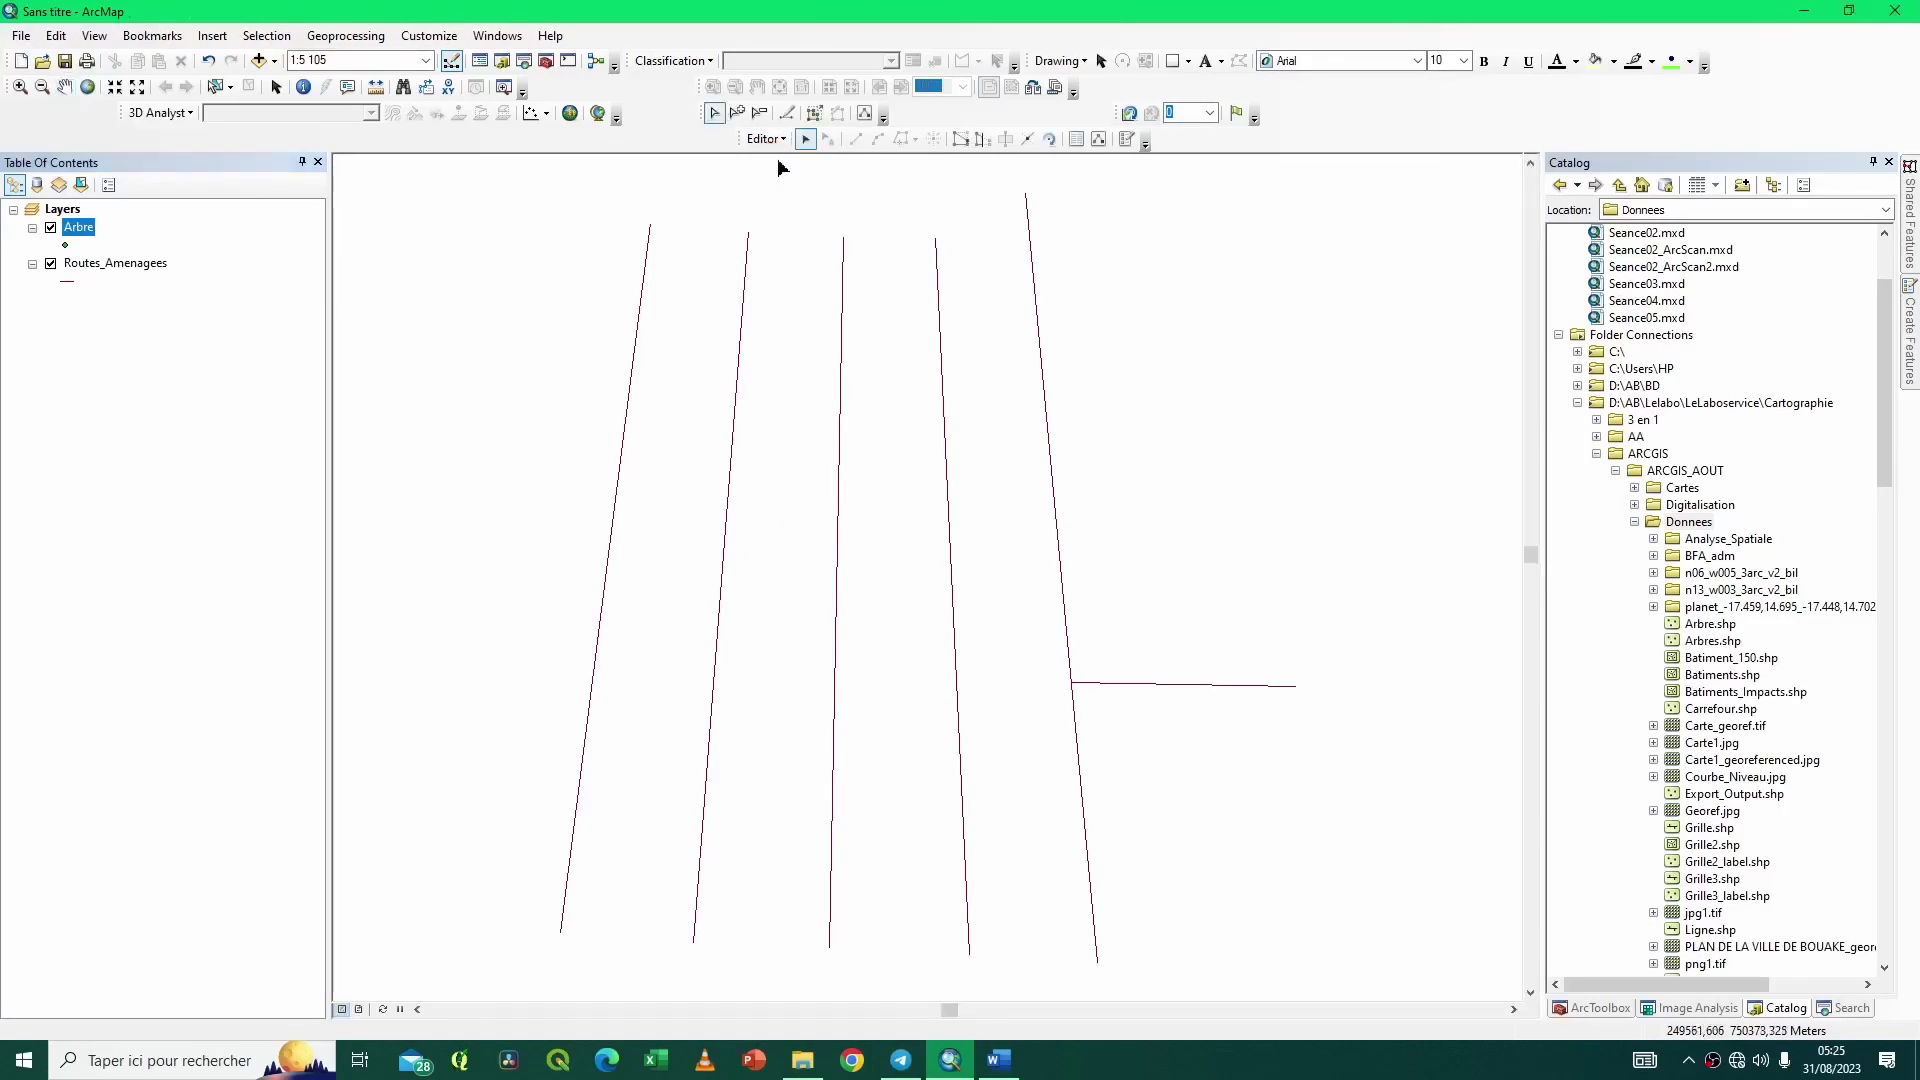
left_click(772, 139)
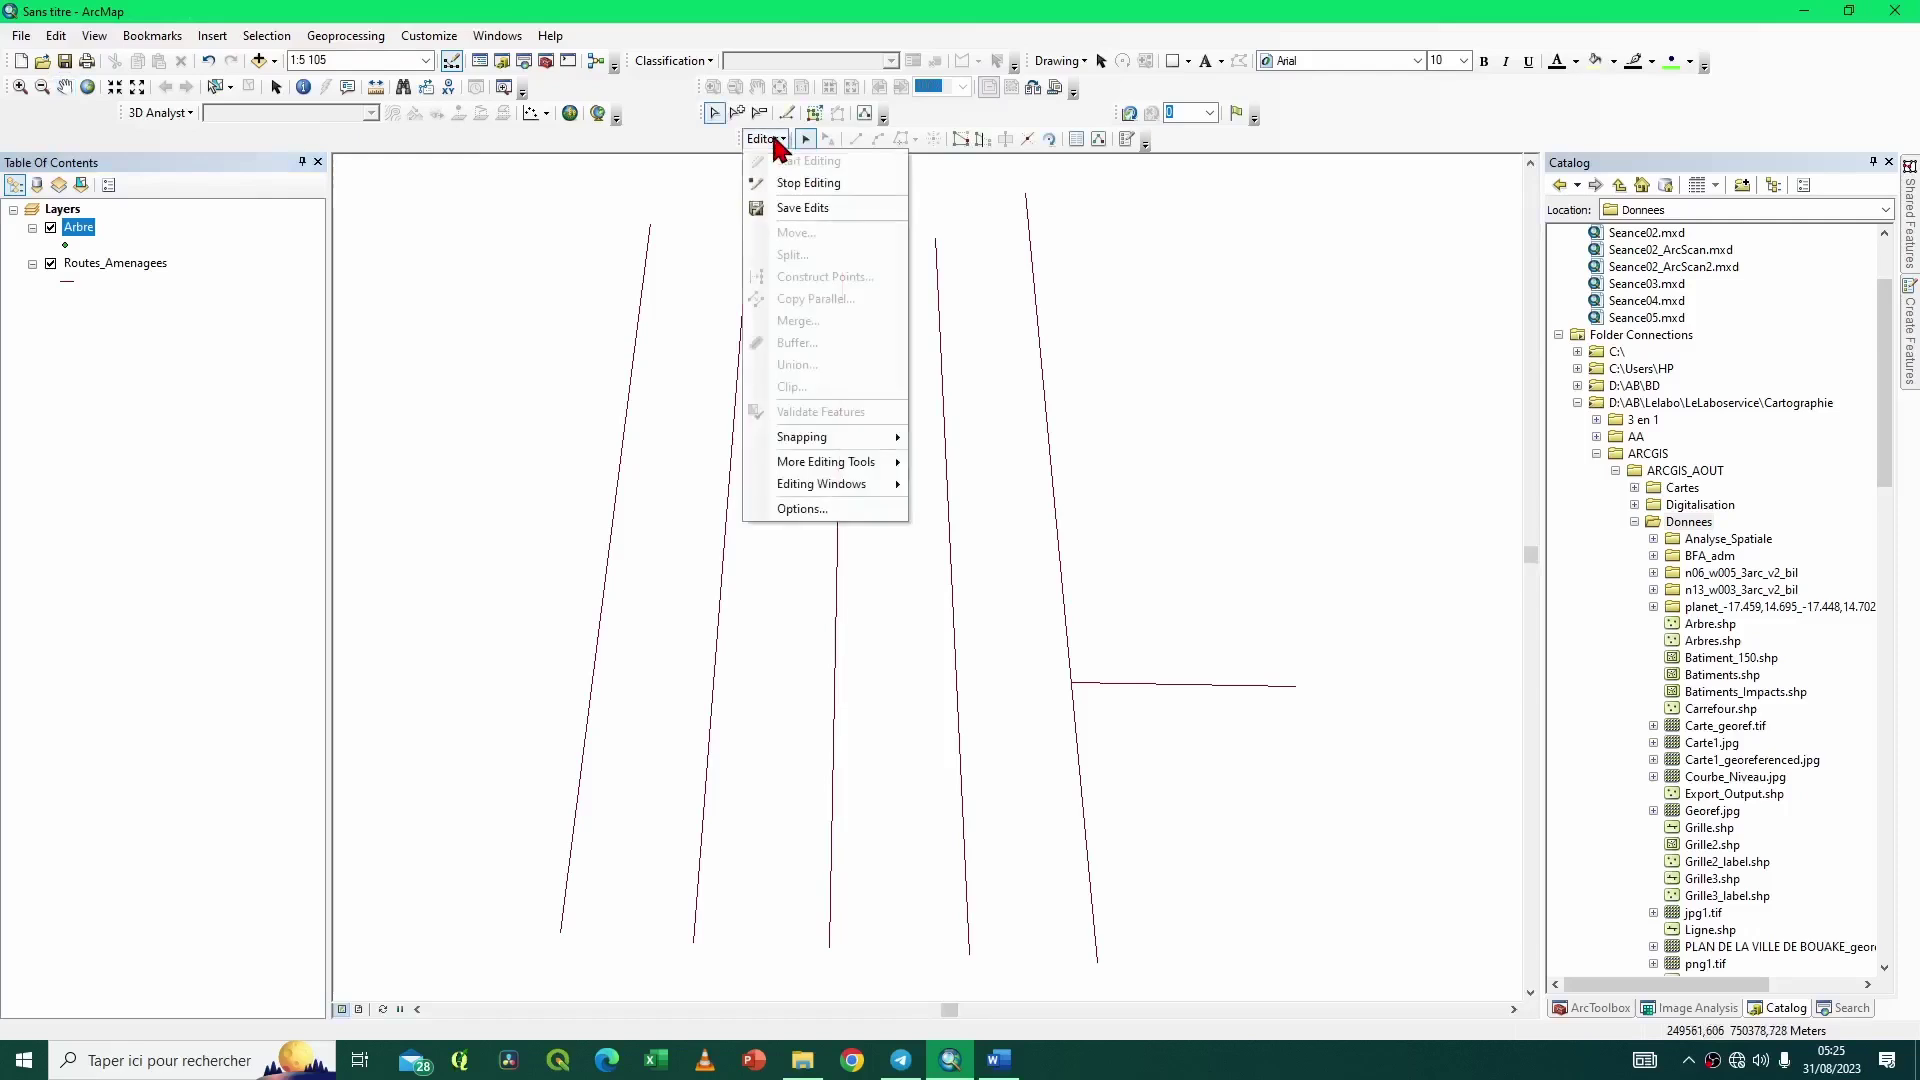
left_click(776, 143)
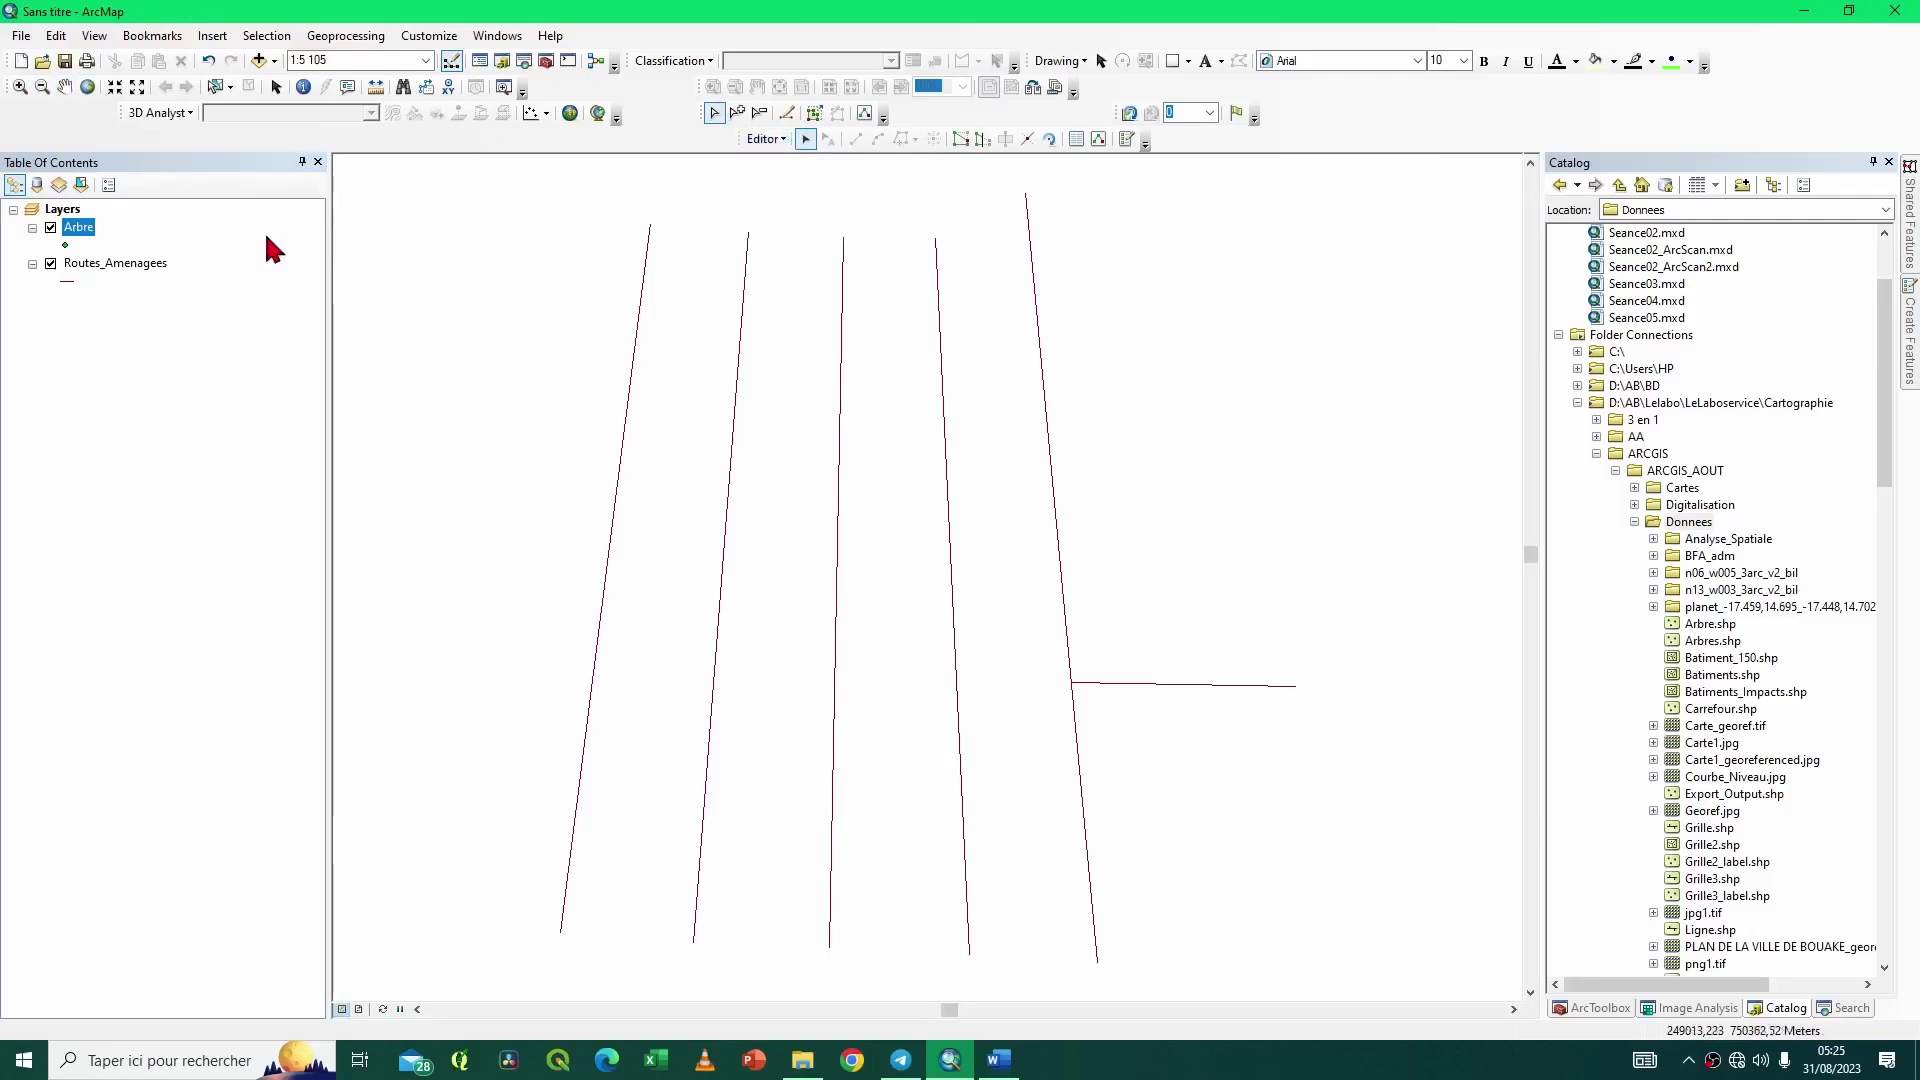
left_click(100, 262)
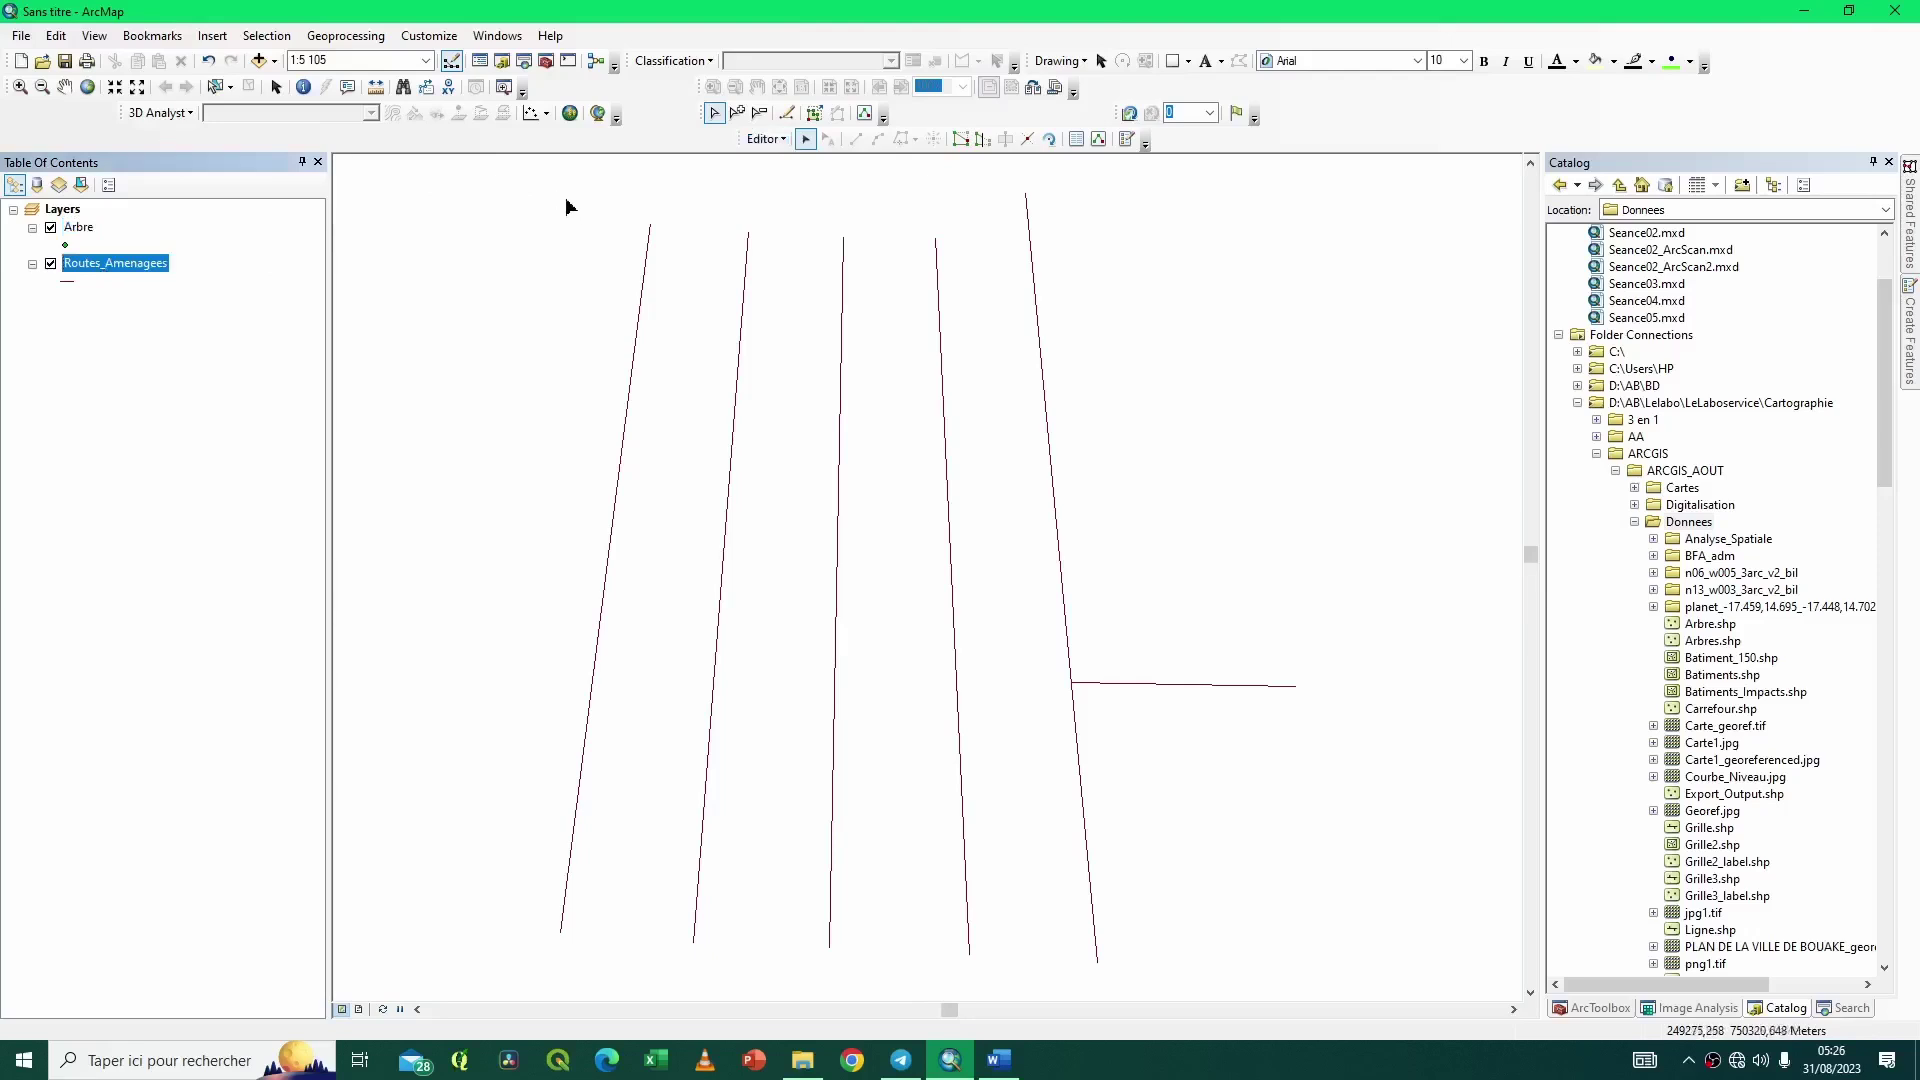
left_click_drag(565, 193, 1234, 977)
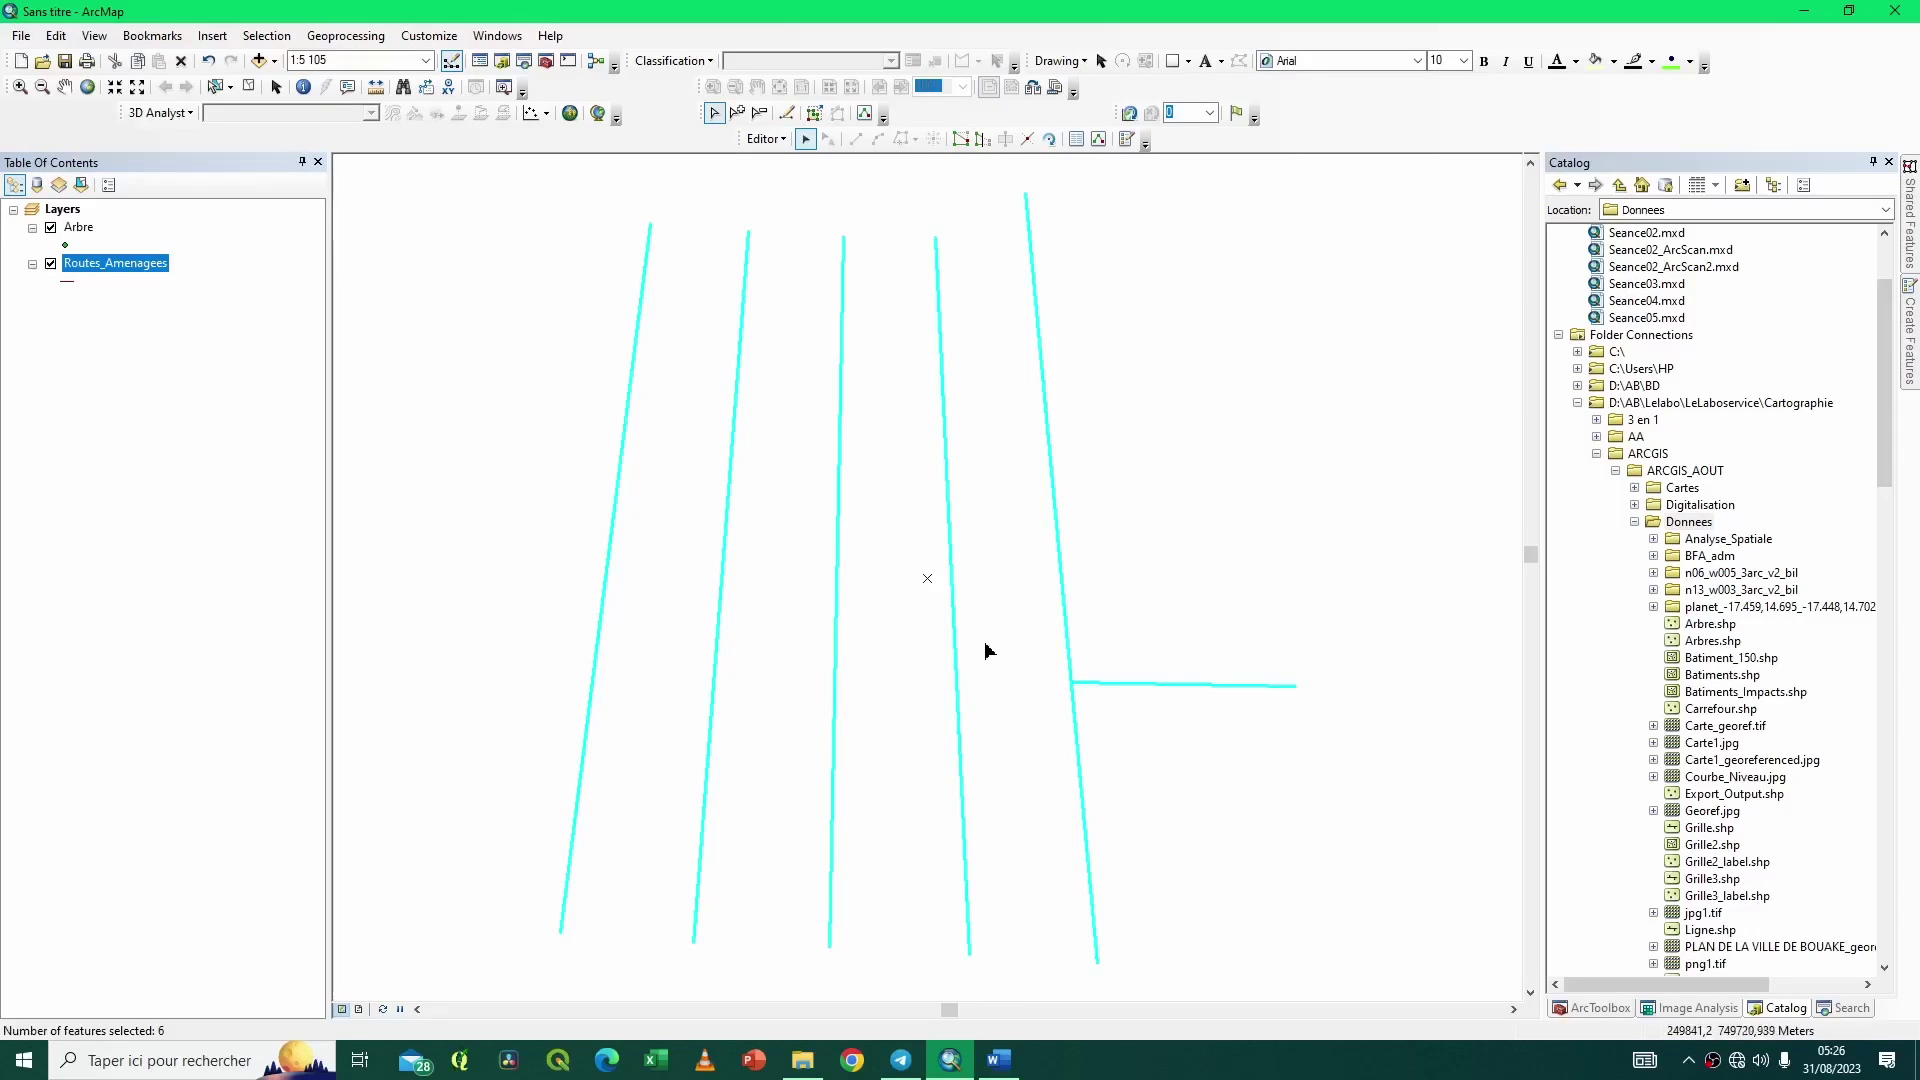
Check the road offset criterion in the Word document and set up Copy Parallel for the selected roads in ArcMap with a distance of 25.
left_click(999, 1058)
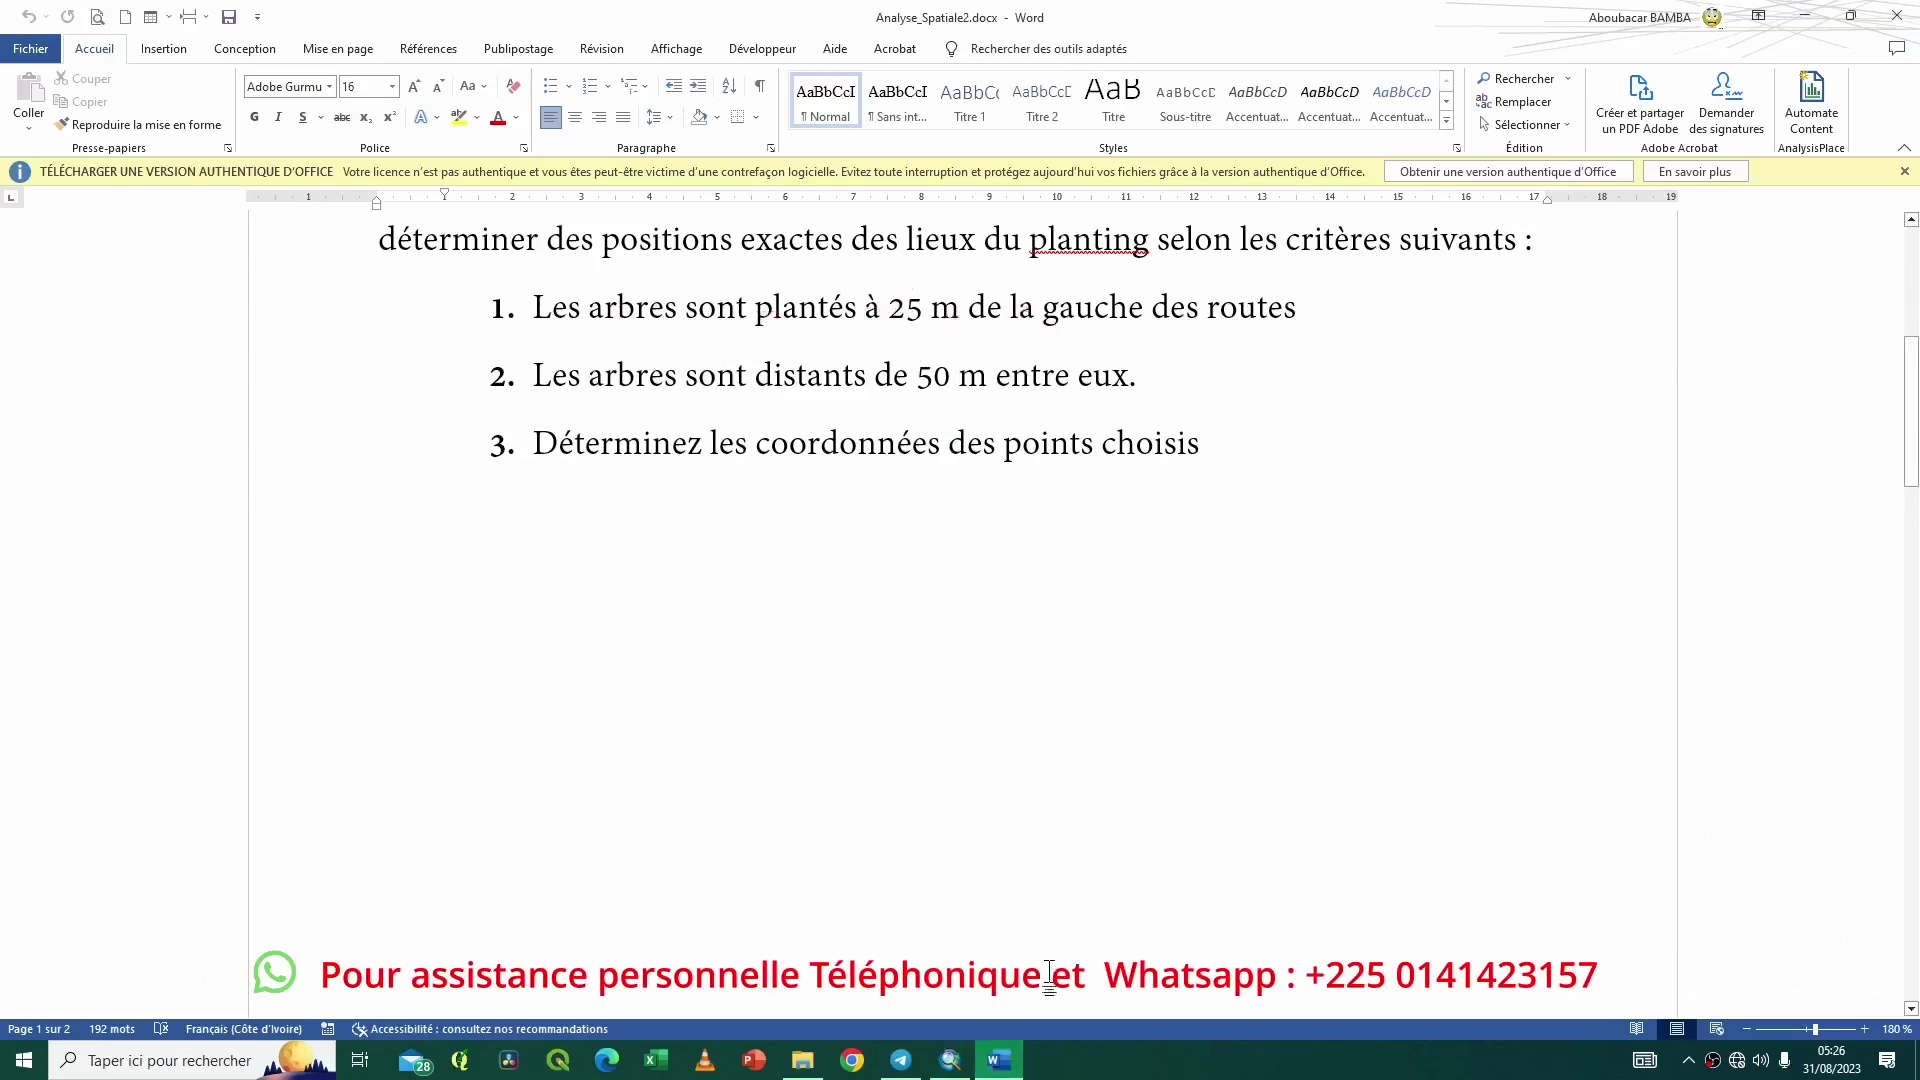
left_click(950, 1062)
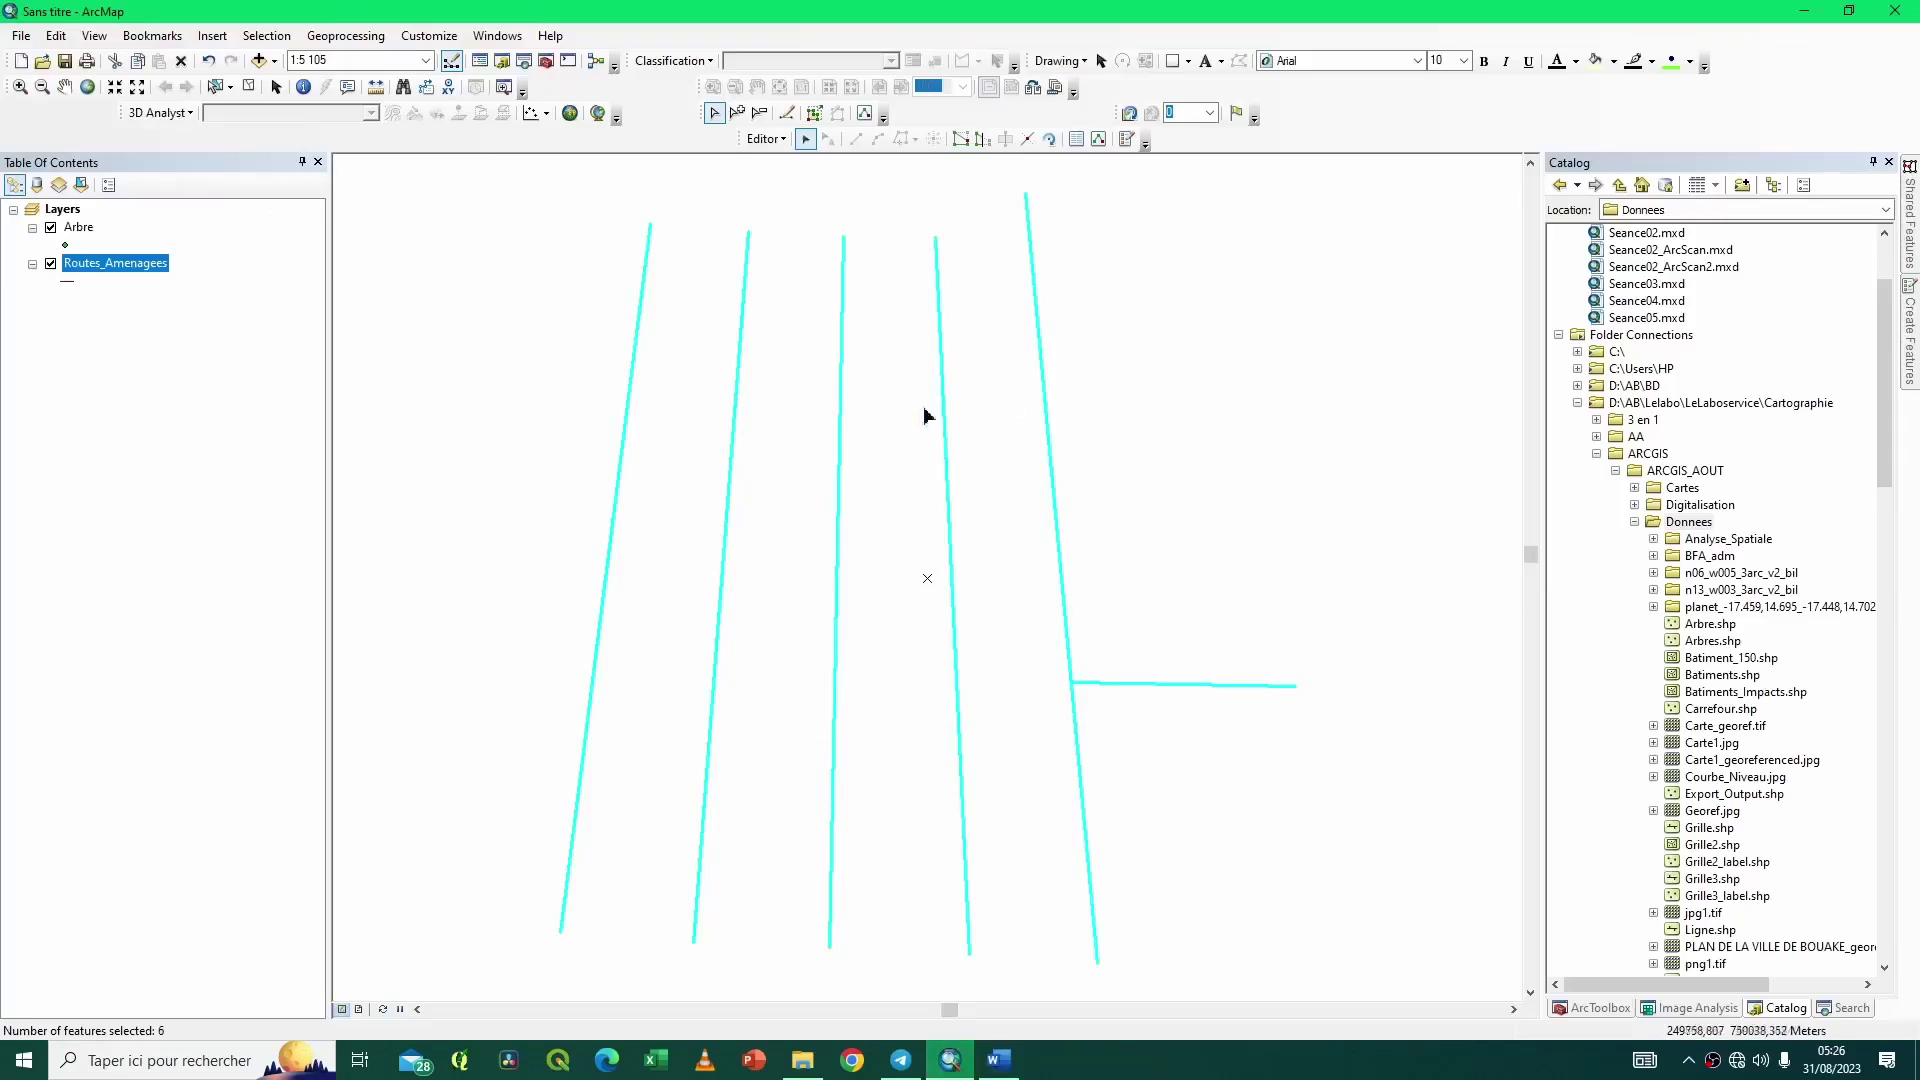
left_click(783, 142)
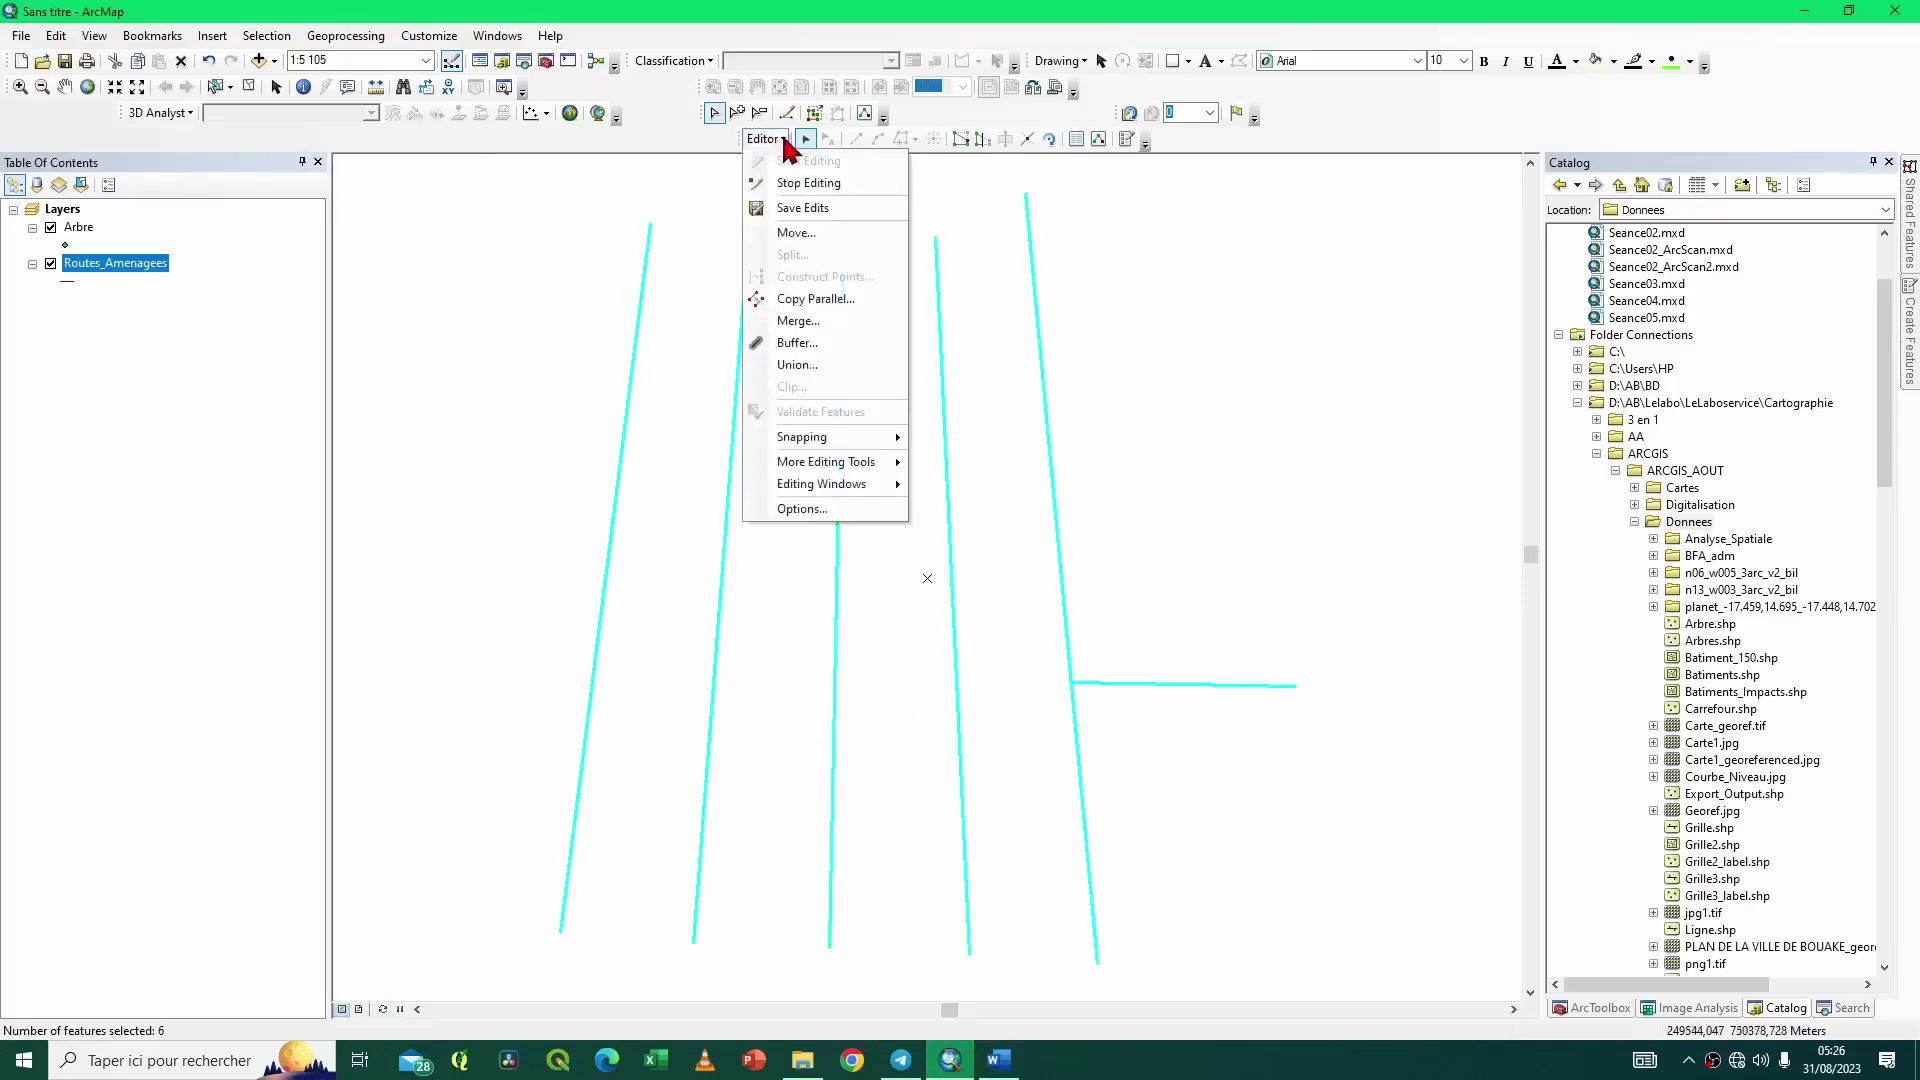
left_click(812, 299)
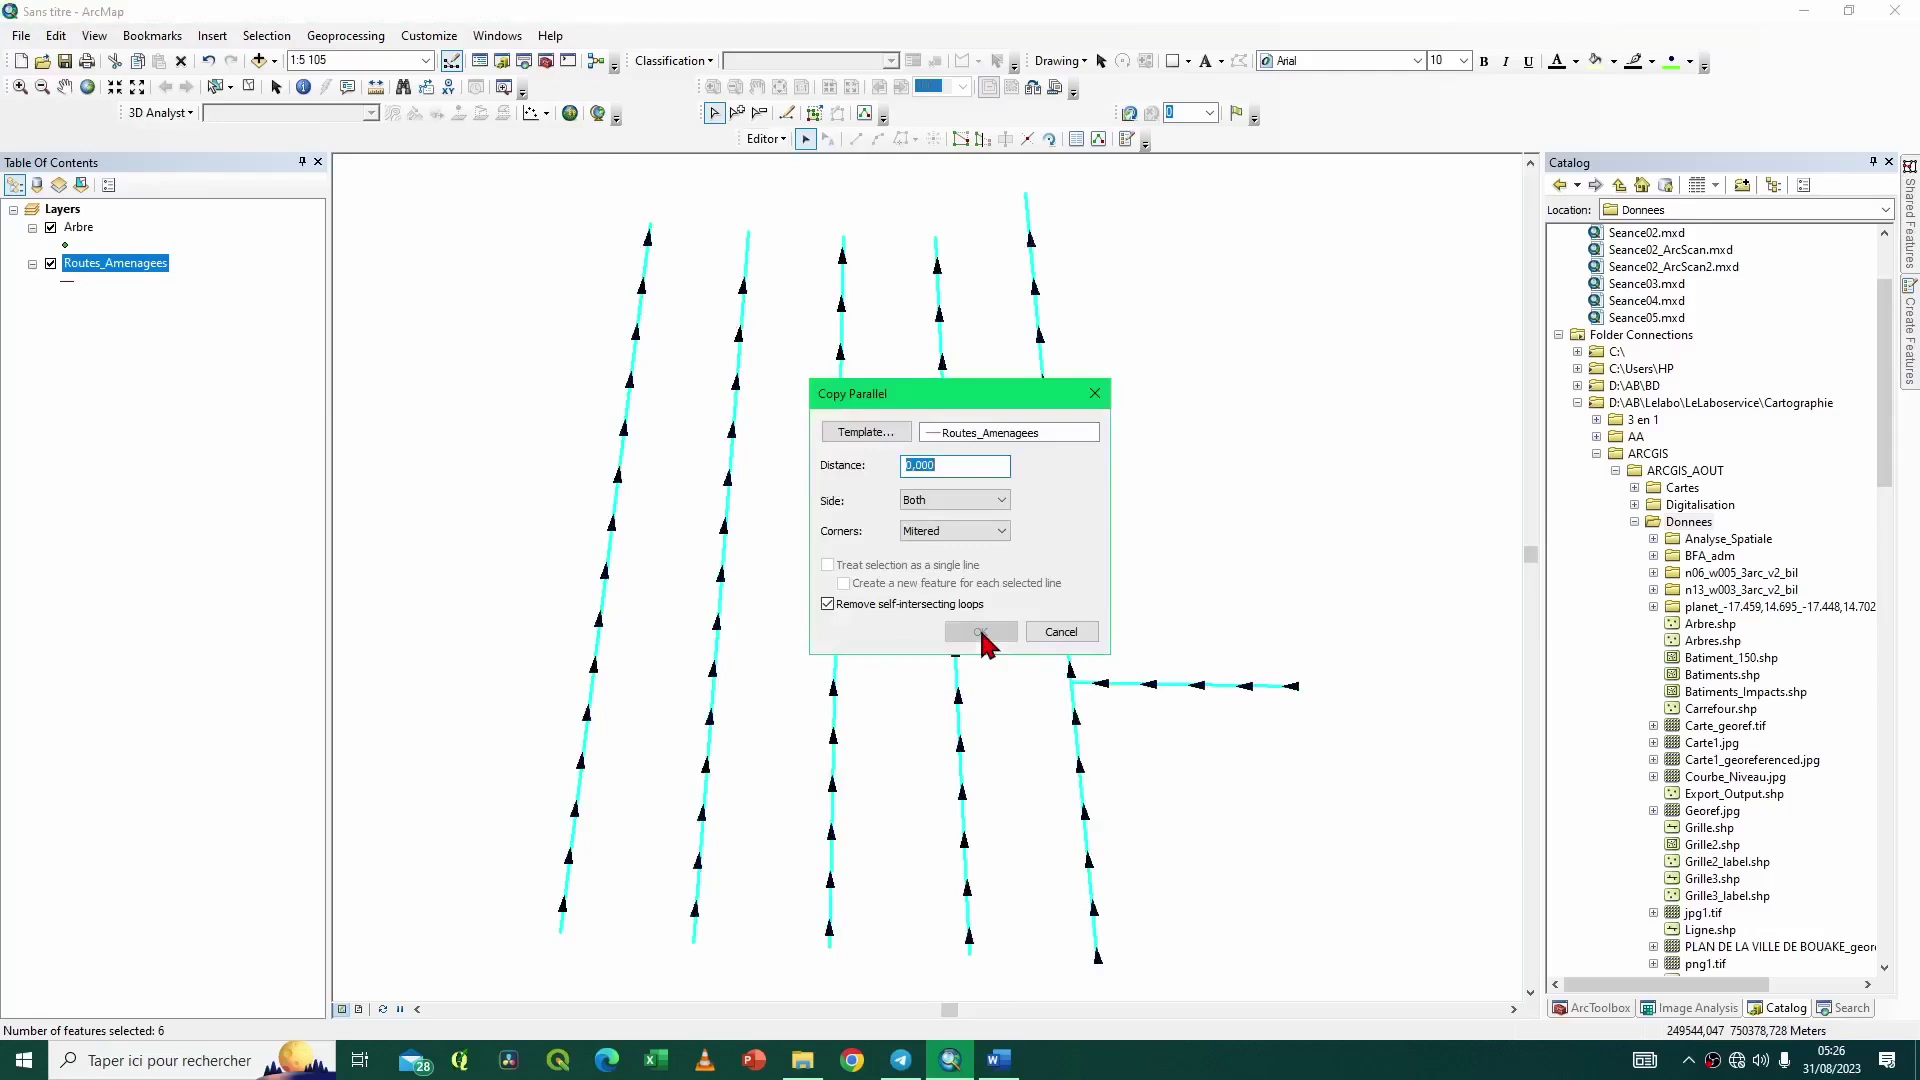
left_click_drag(989, 400, 1071, 312)
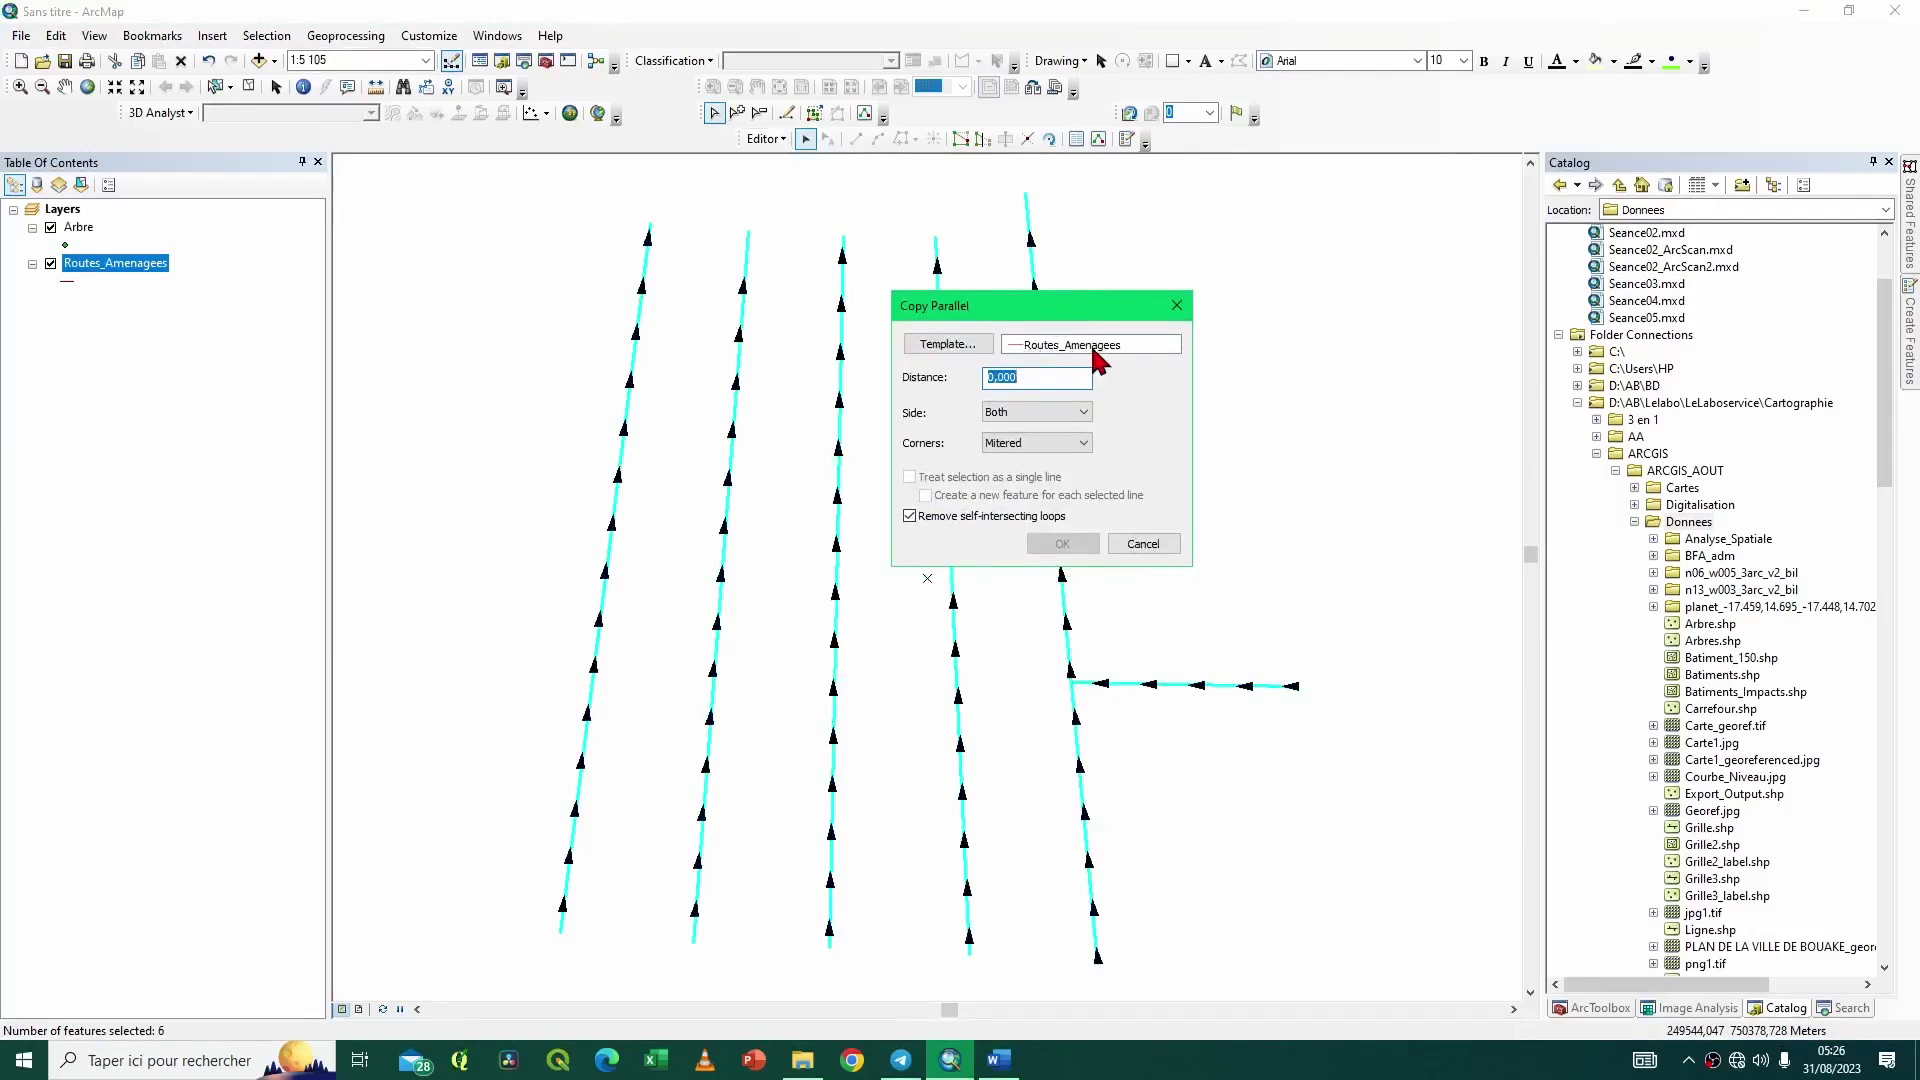
left_click(1021, 1064)
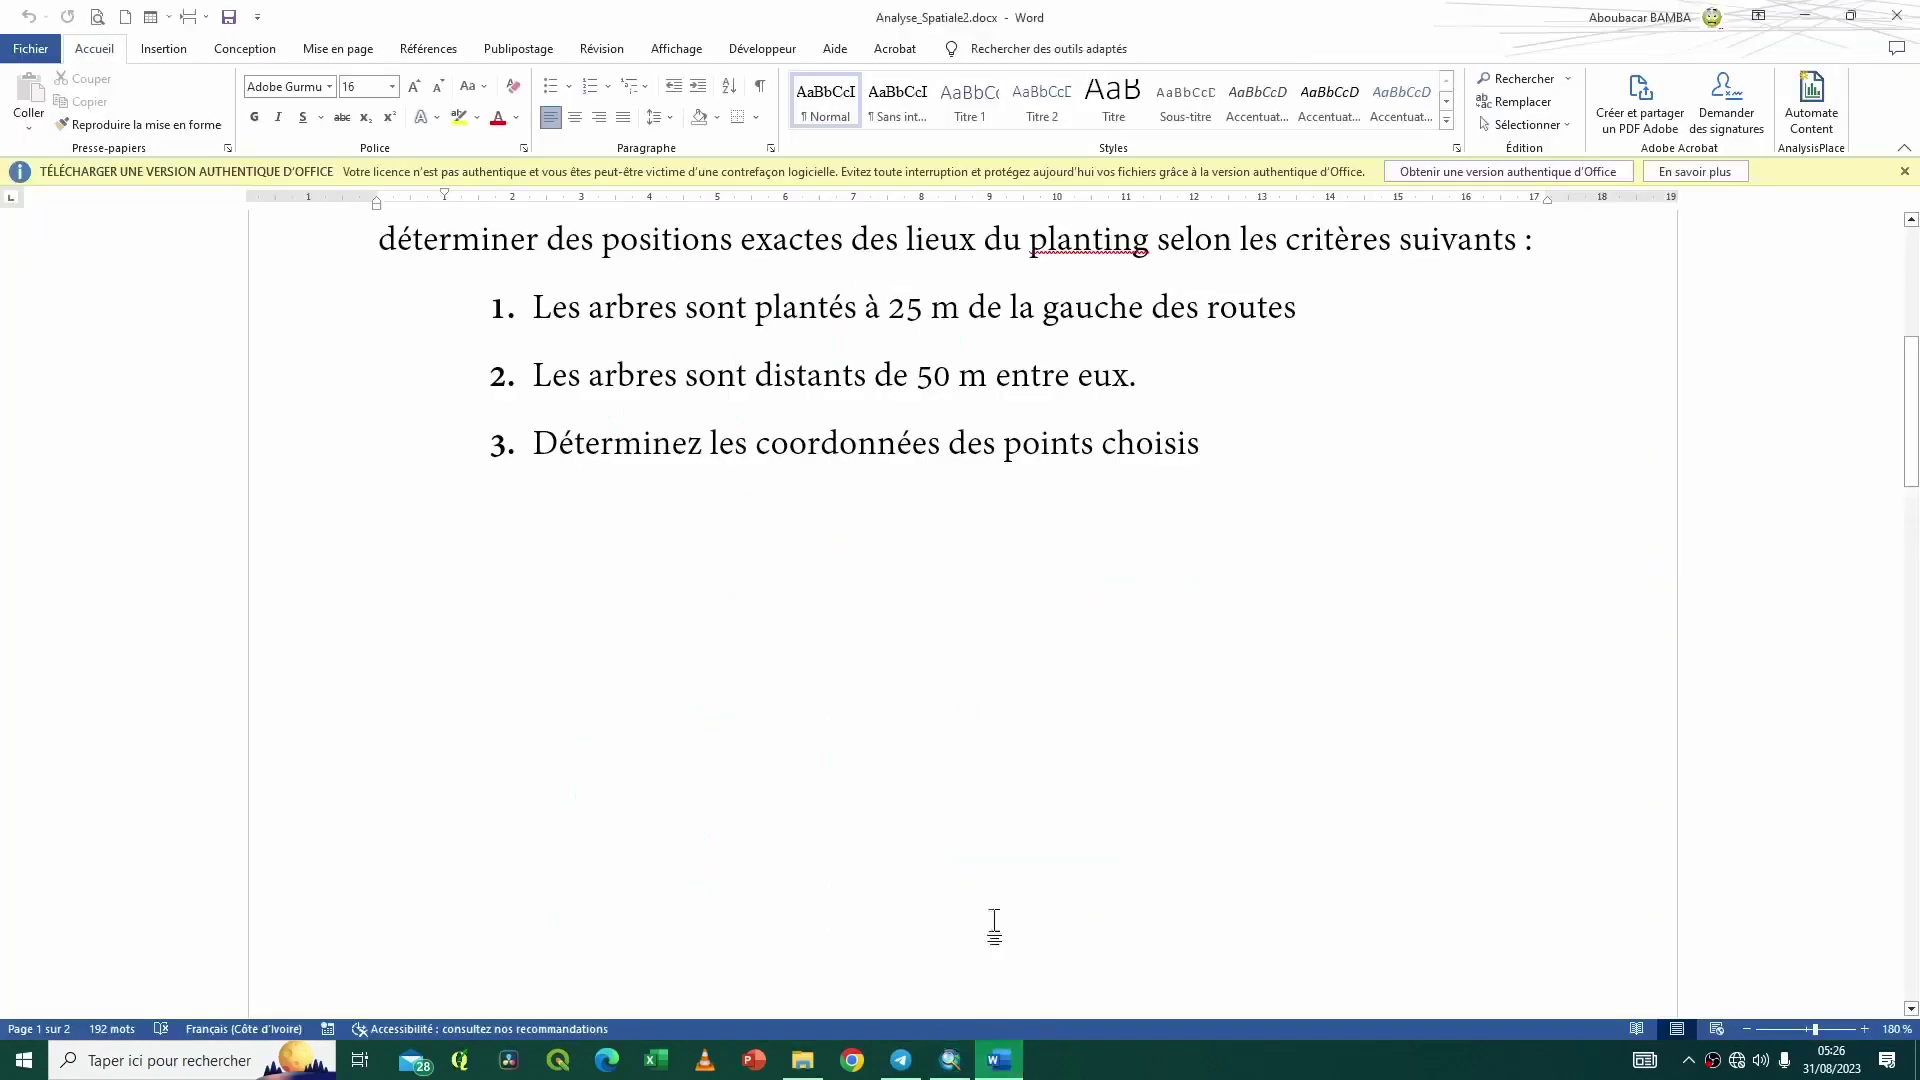
left_click(950, 1059)
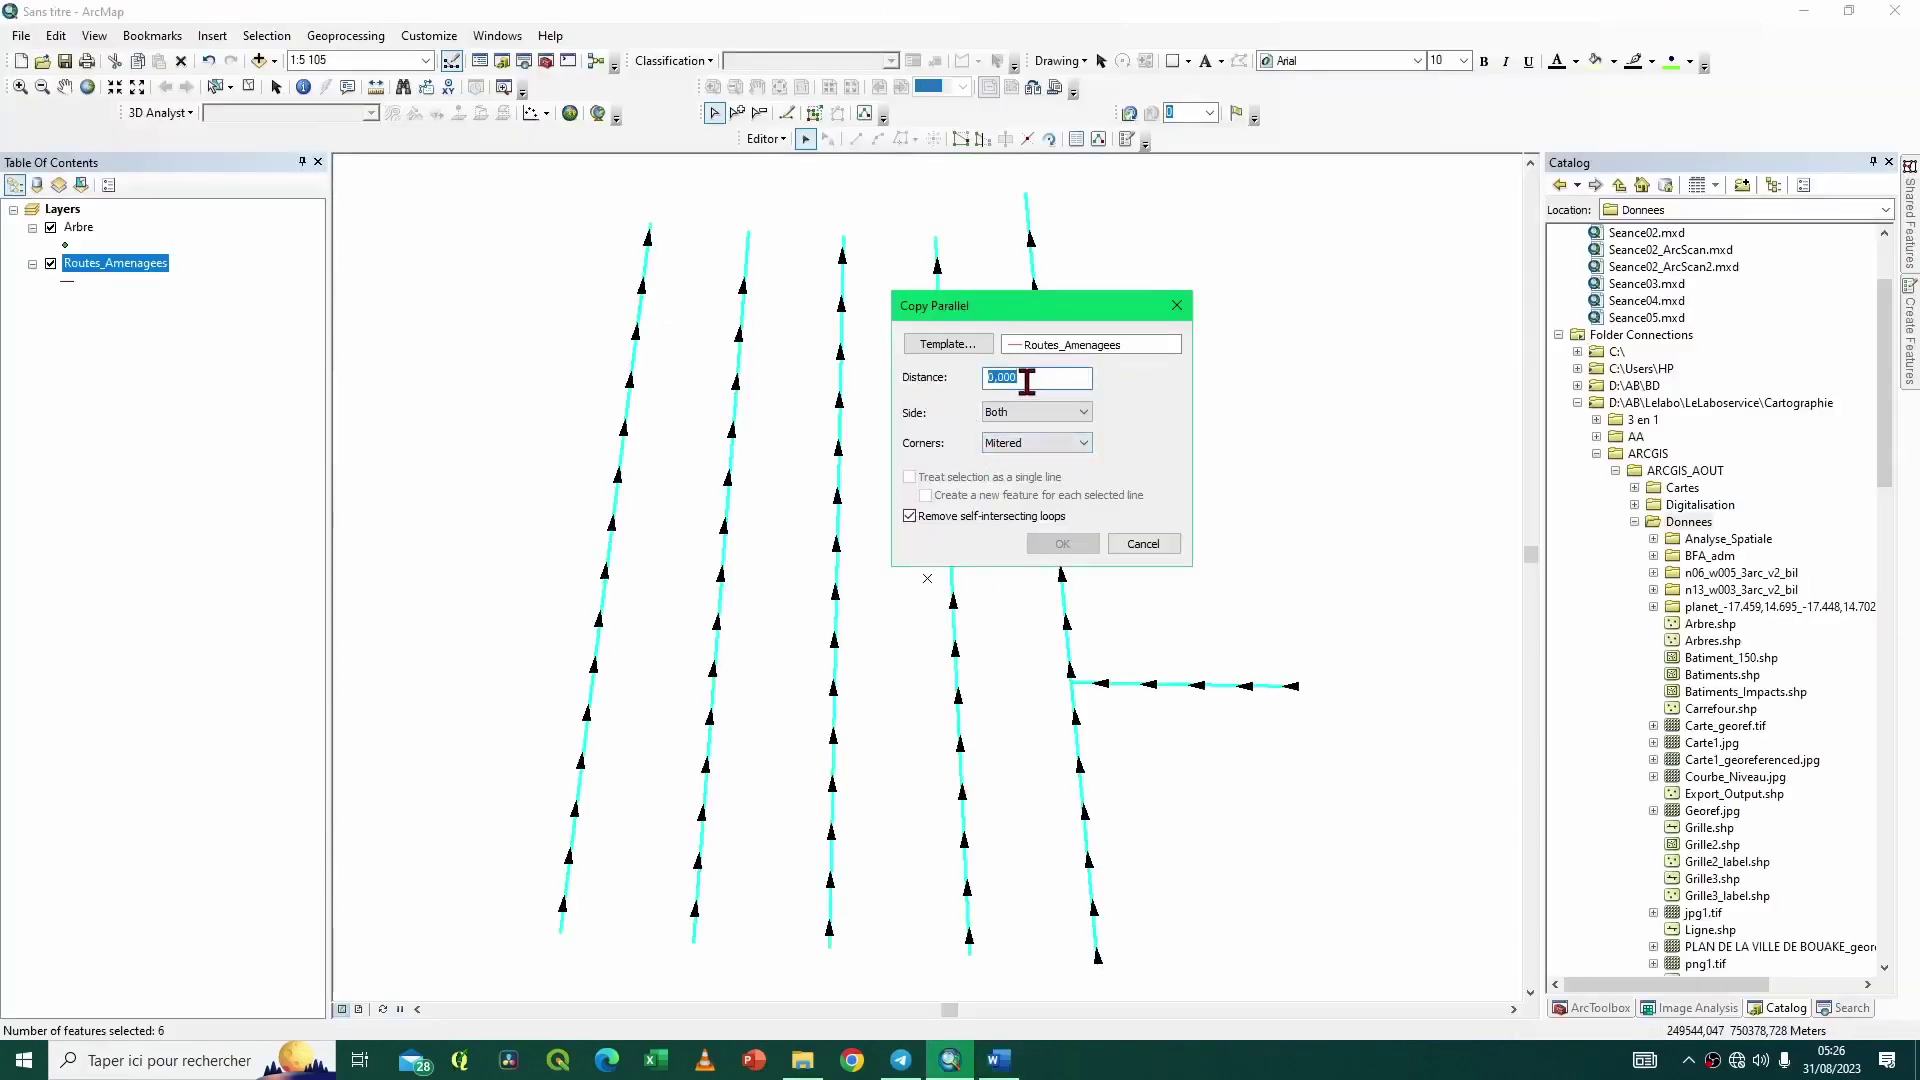
type("25")
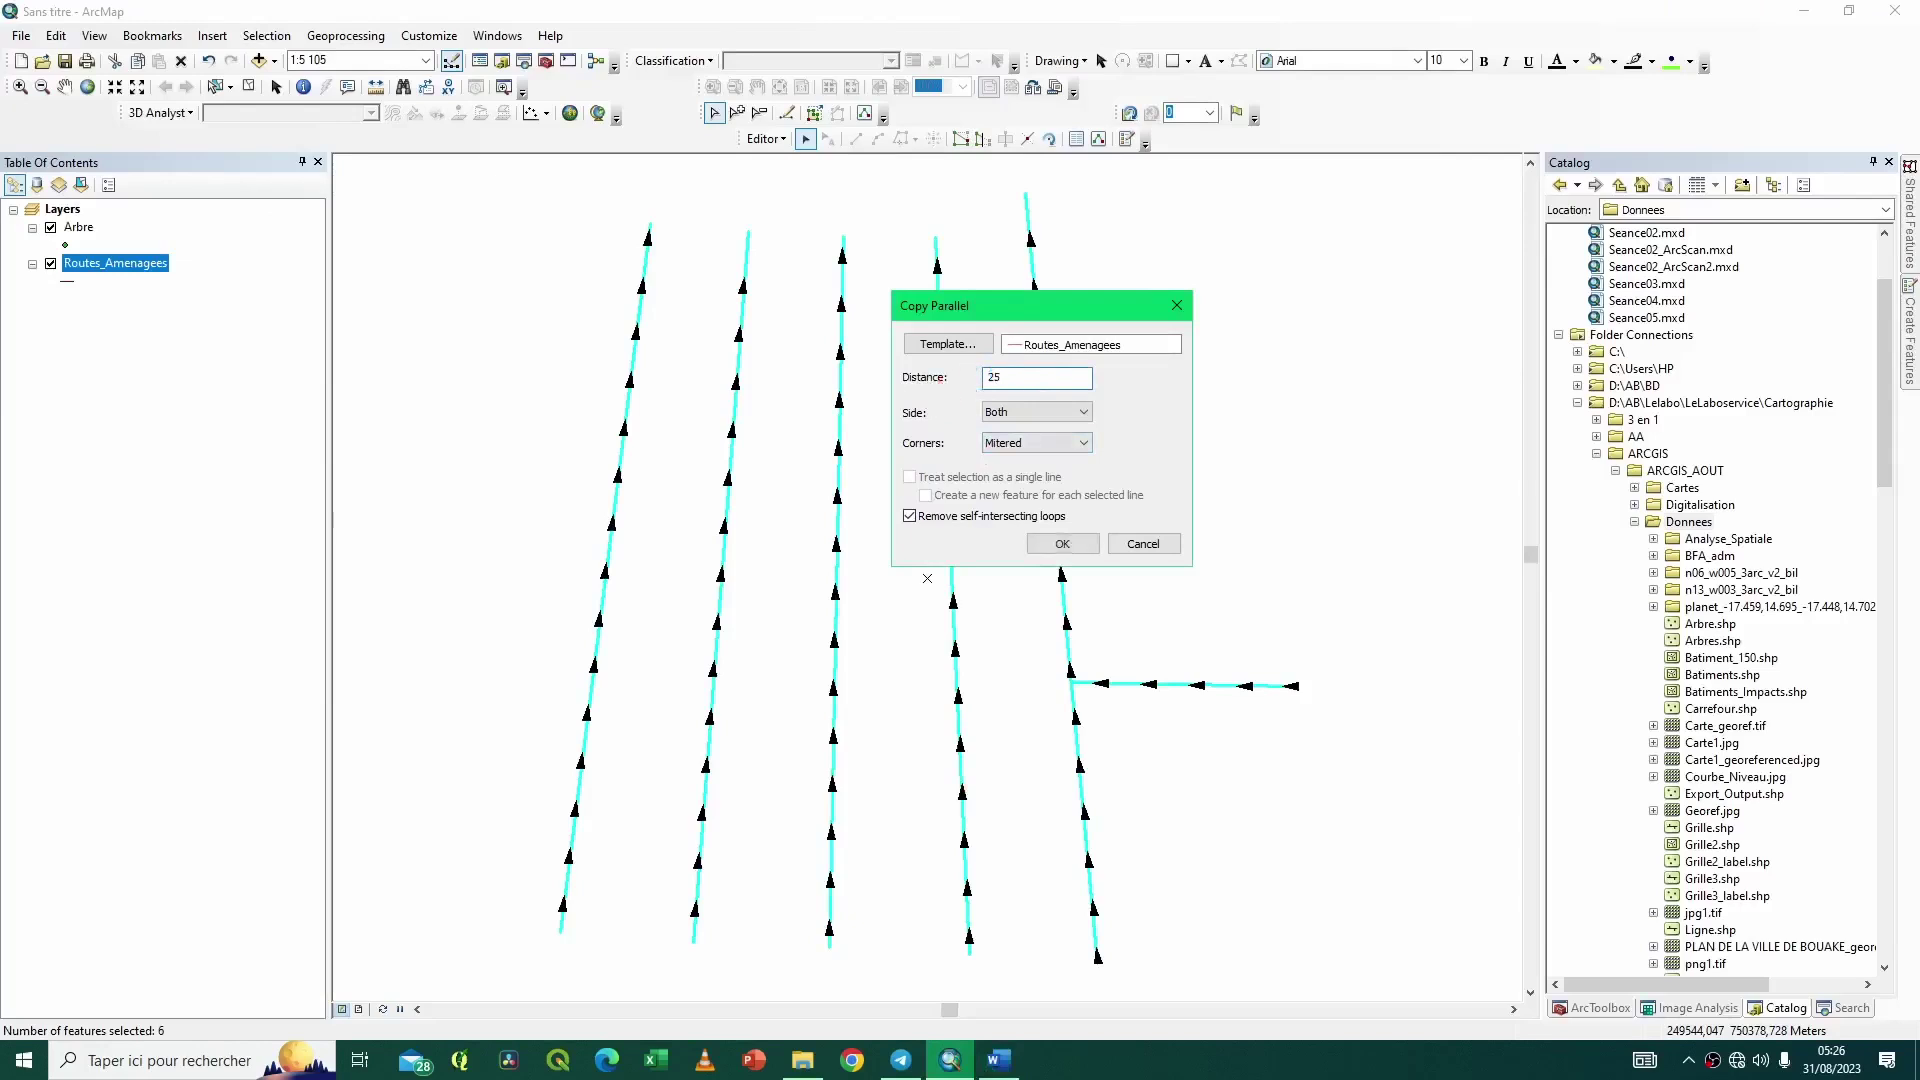
Check the required side in the Word document, set the Copy Parallel side to Left in ArcMap and create the parallel lines.
left_click(999, 1062)
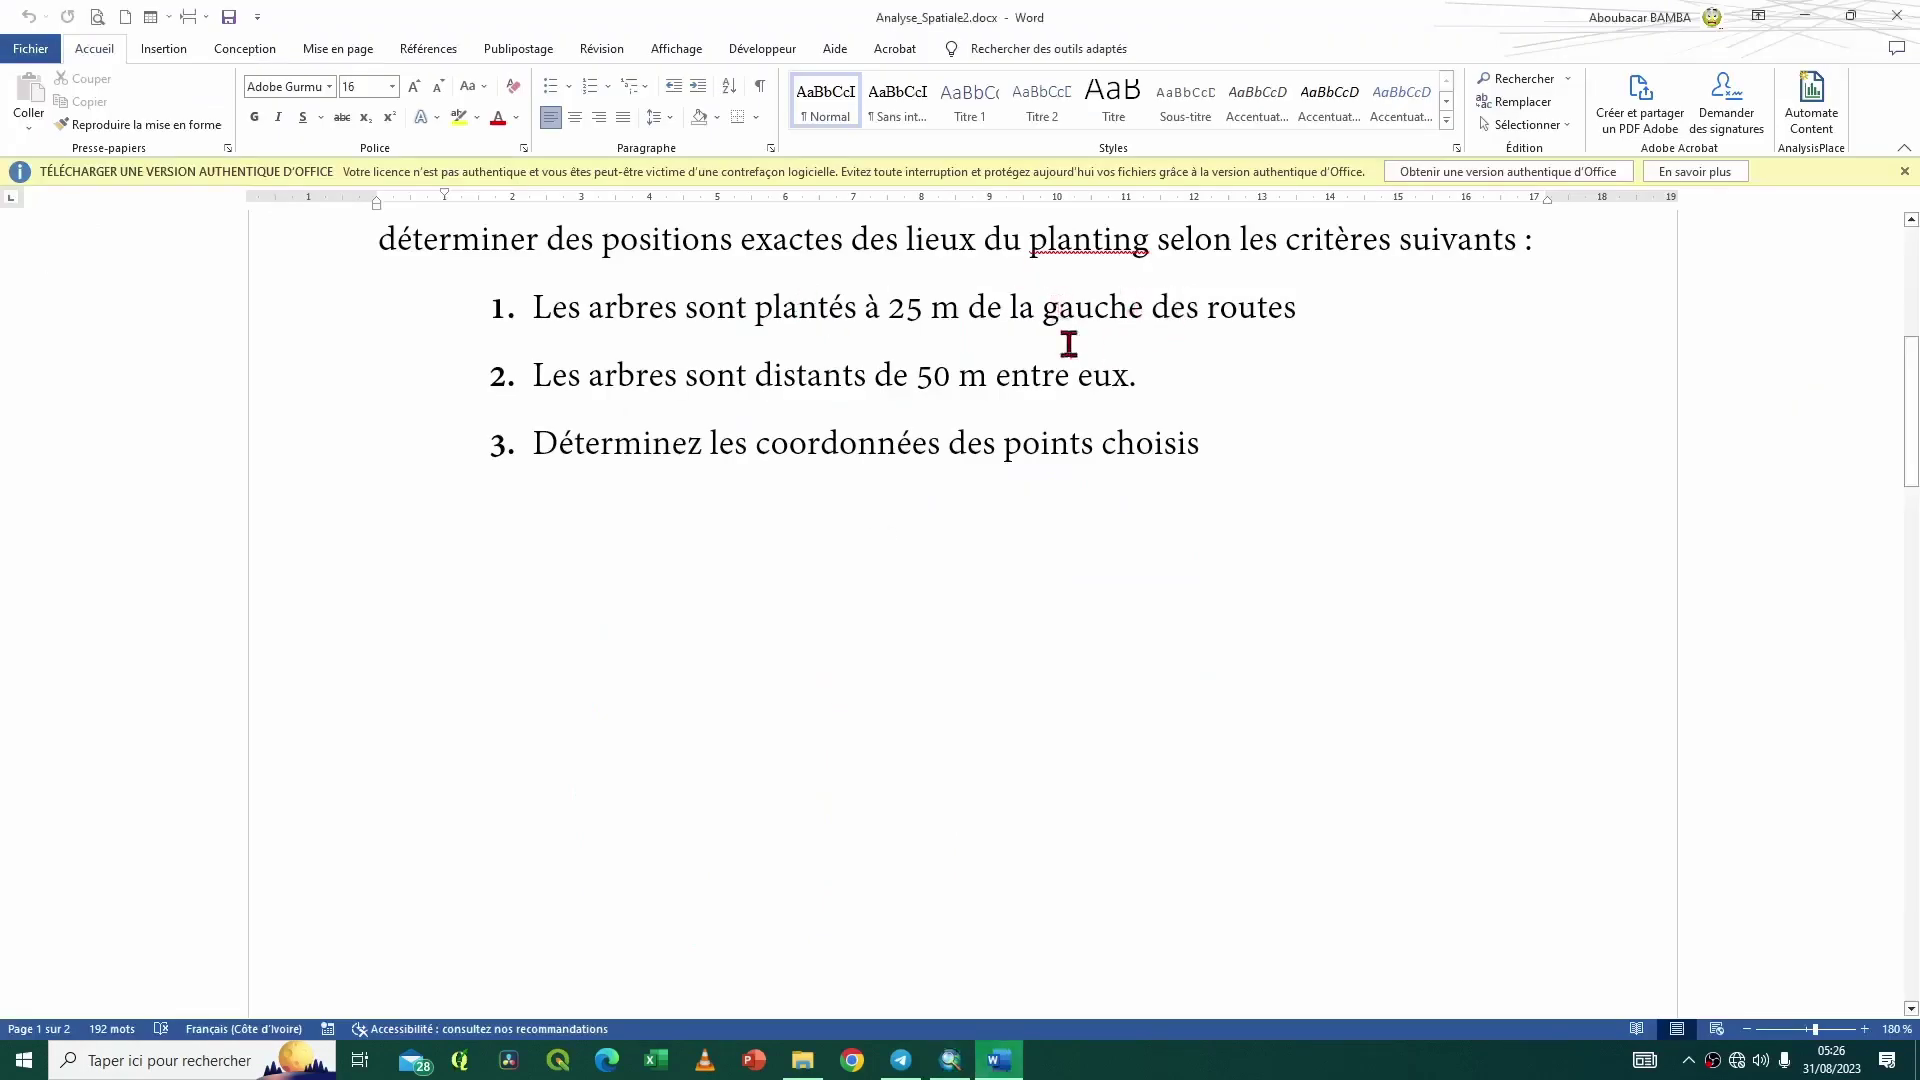
left_click(960, 1064)
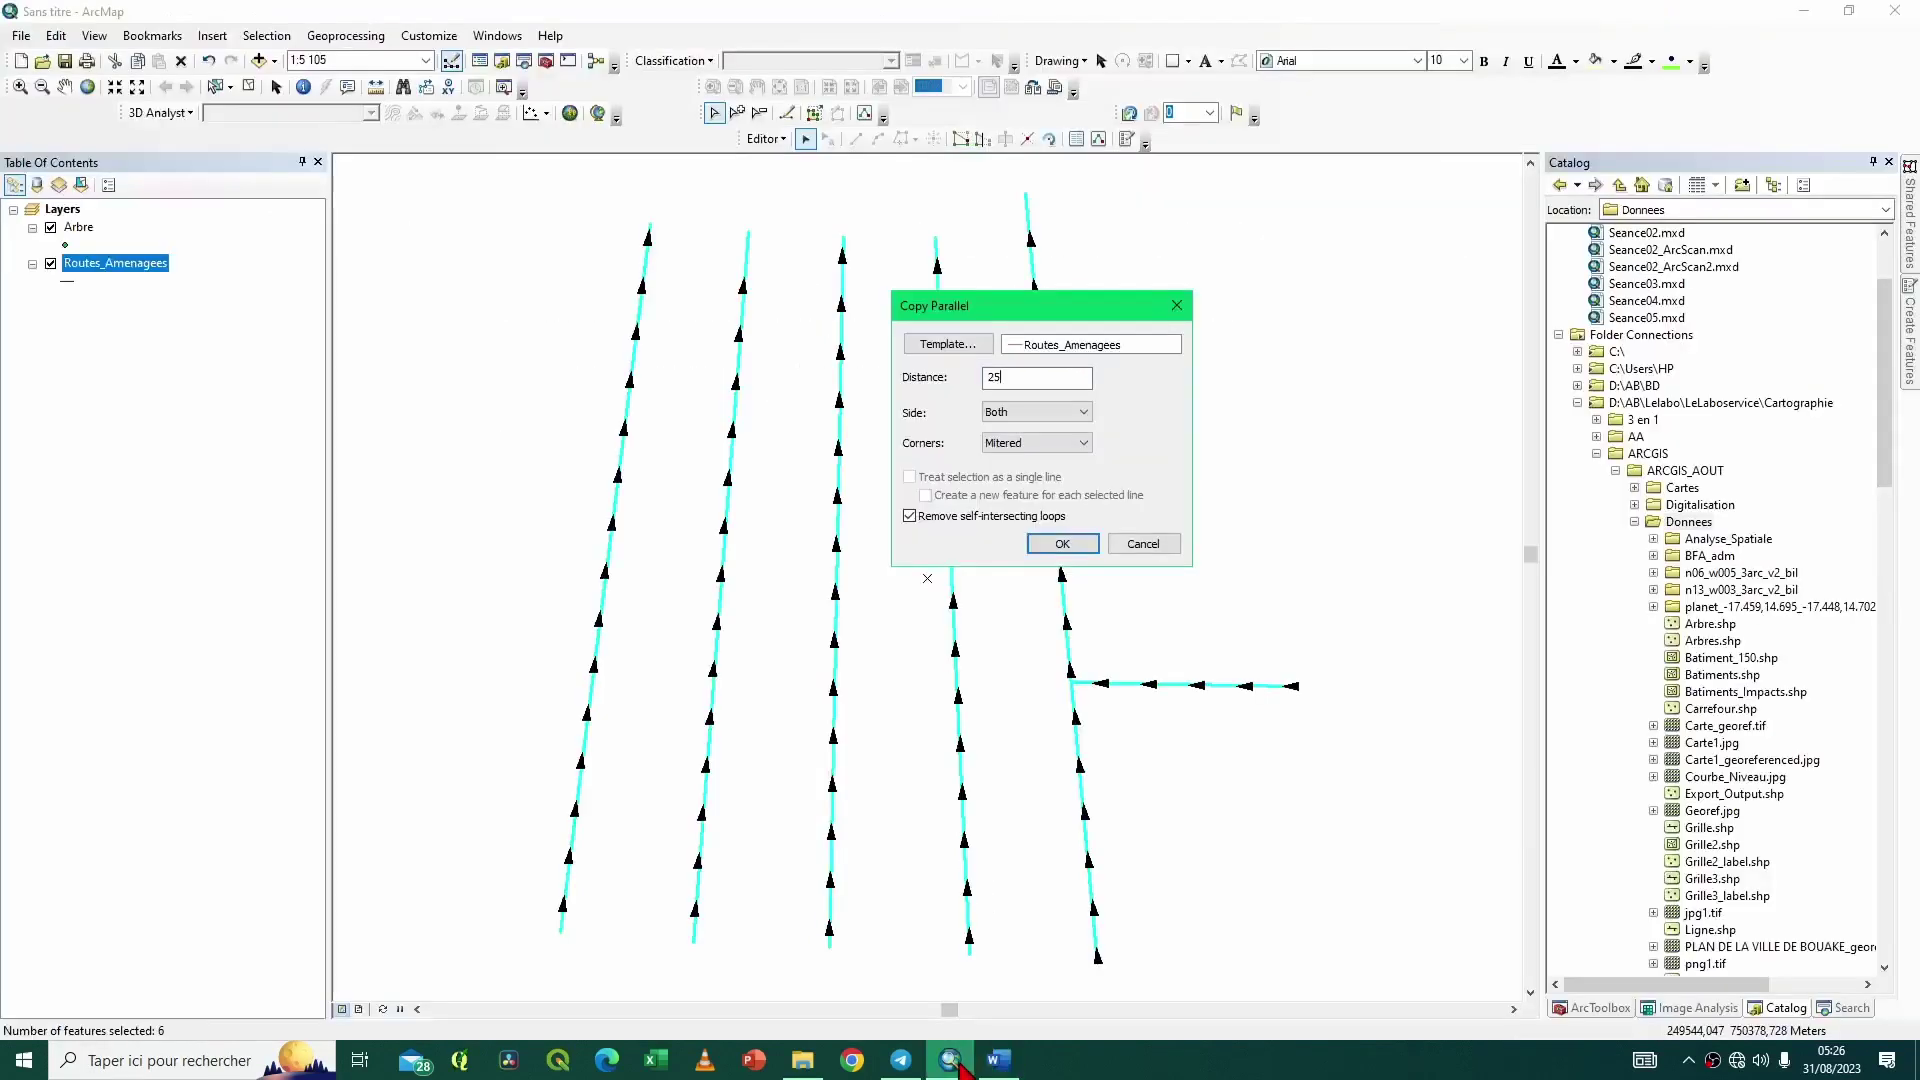
left_click(1085, 413)
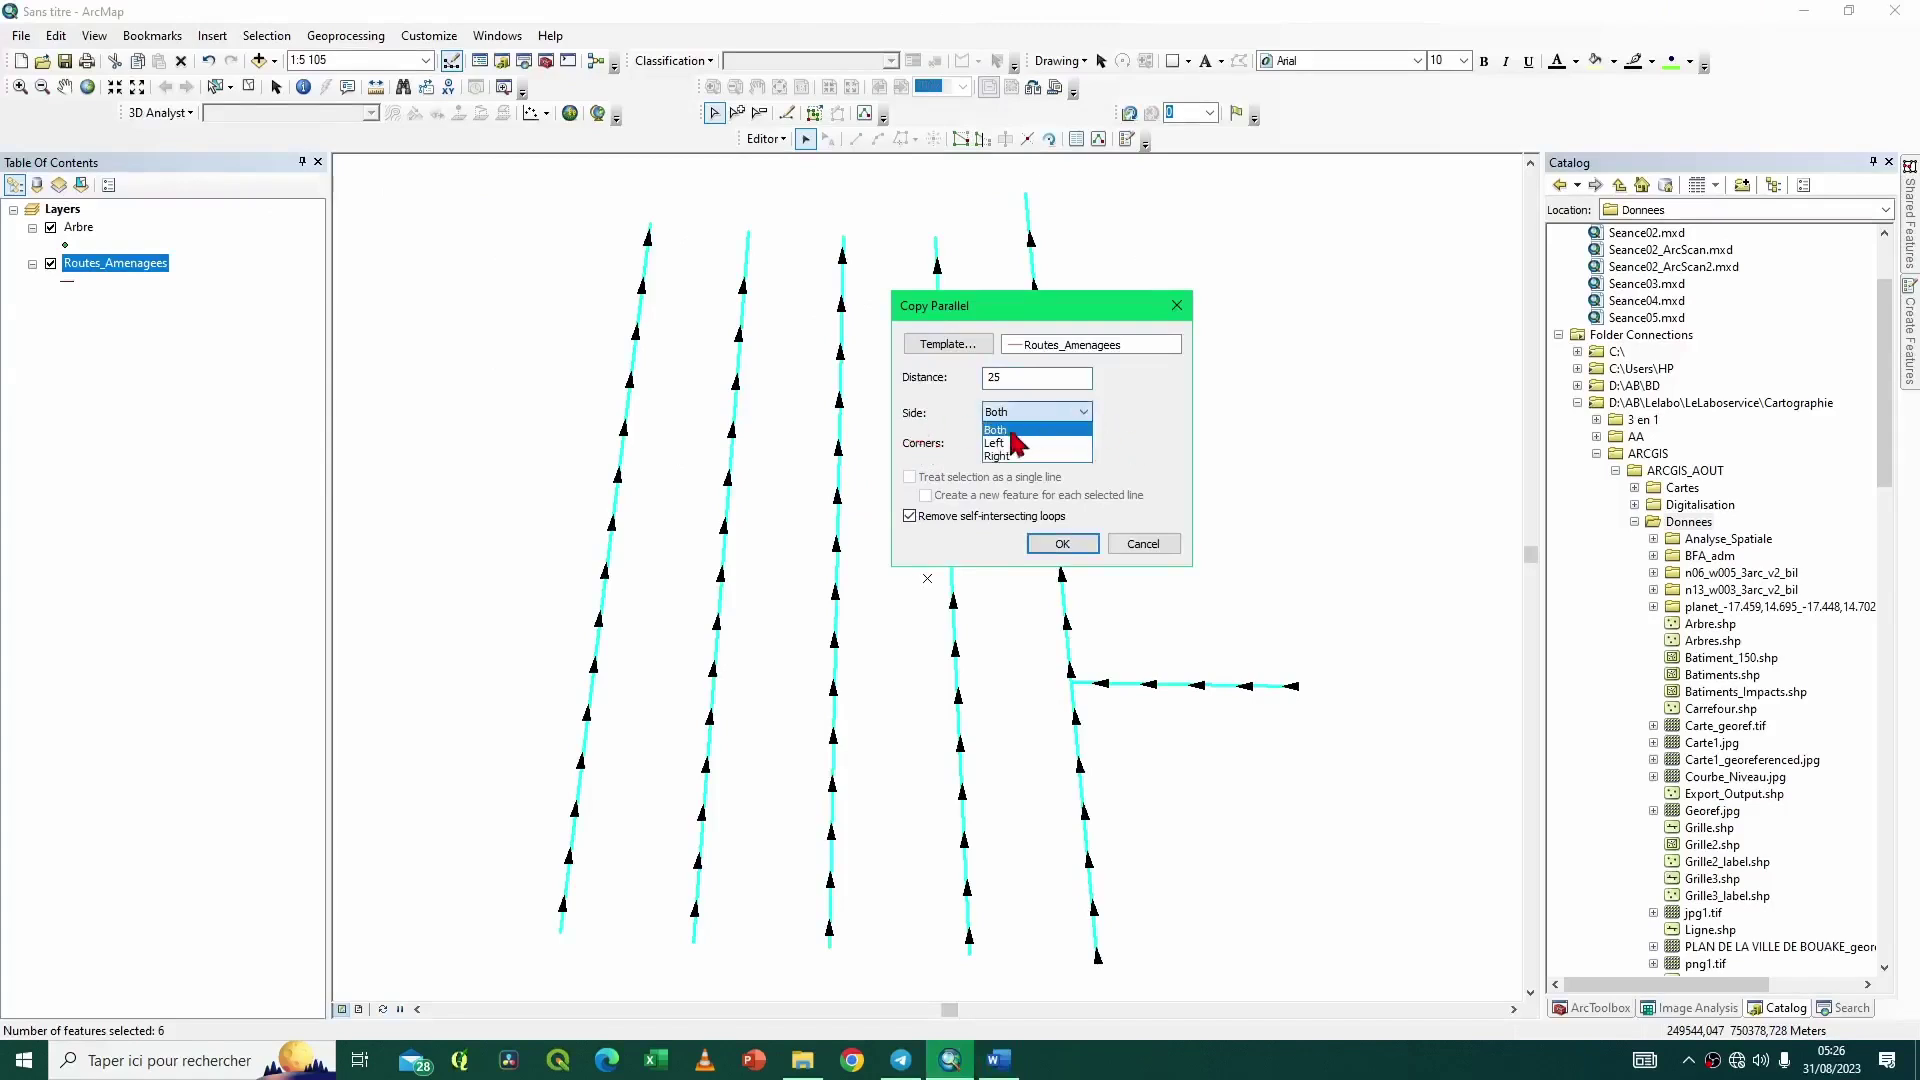
left_click(1001, 445)
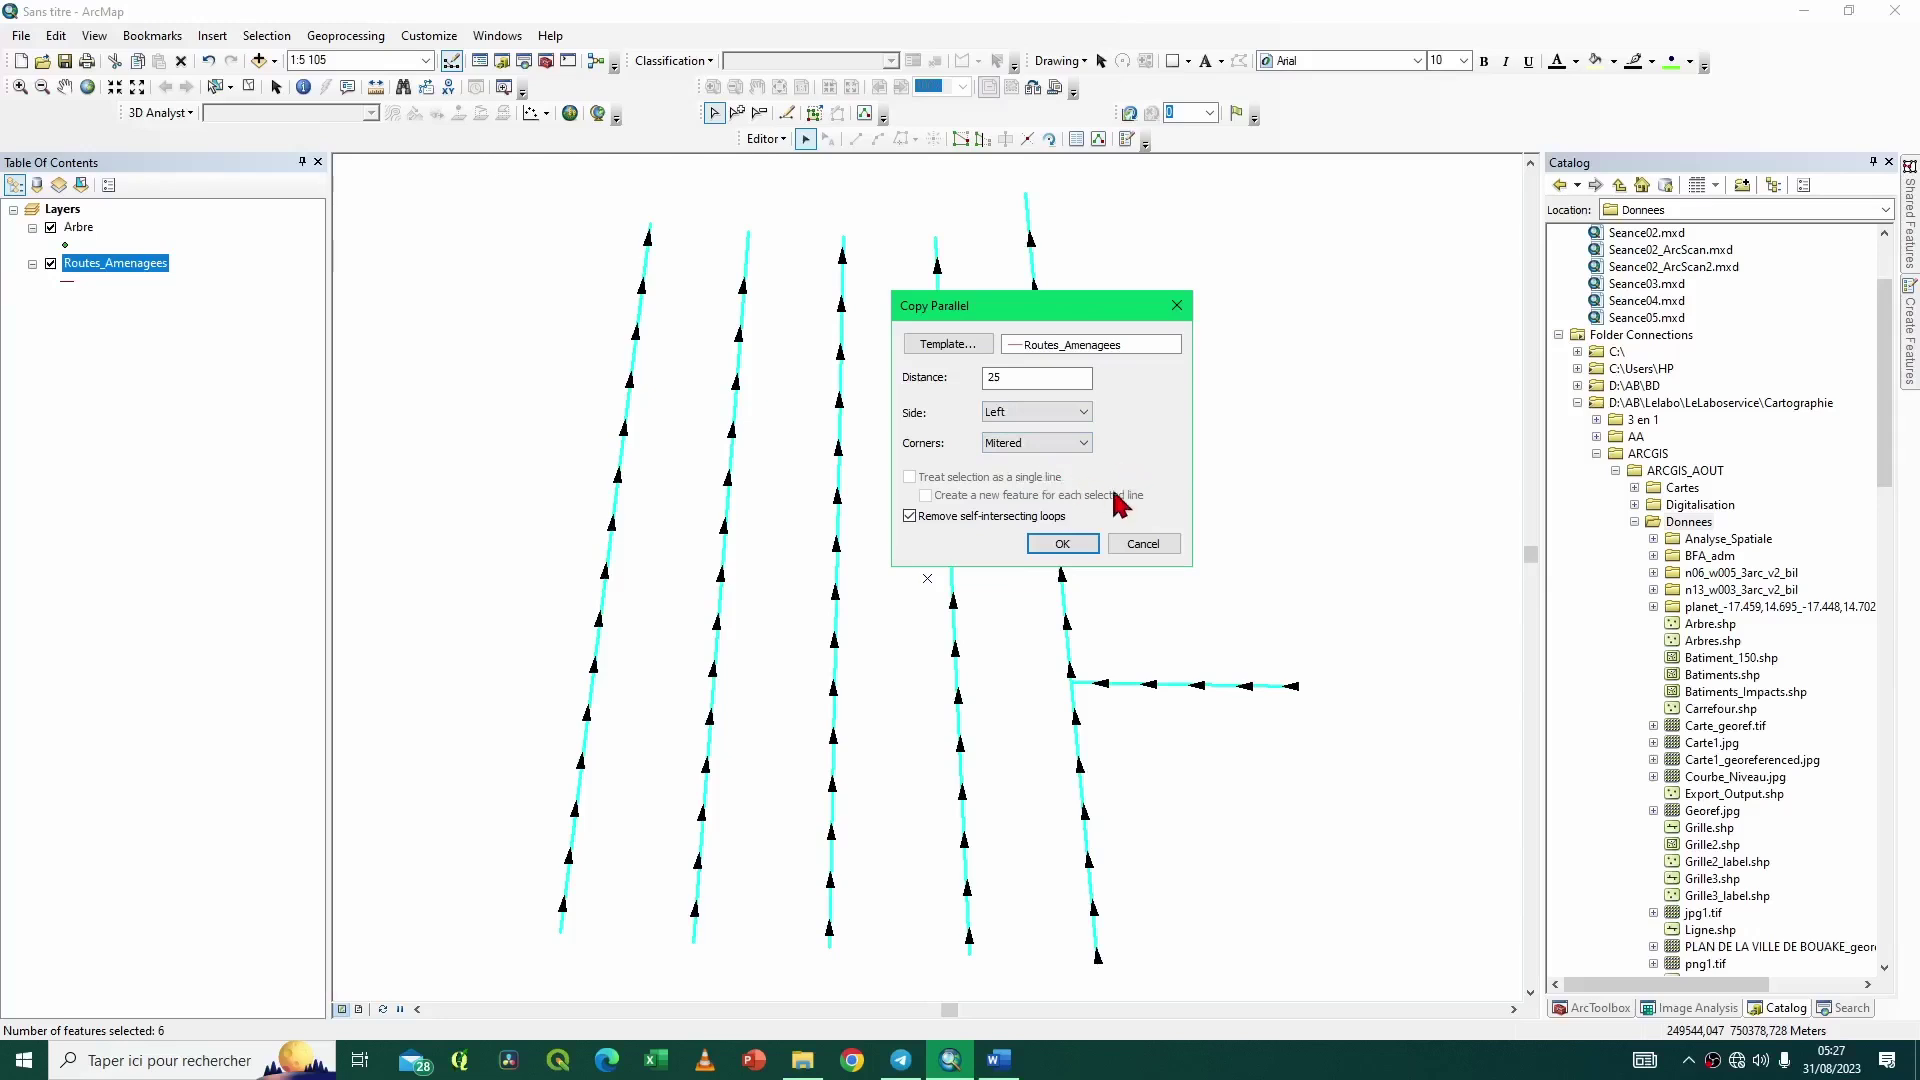
left_click(1060, 544)
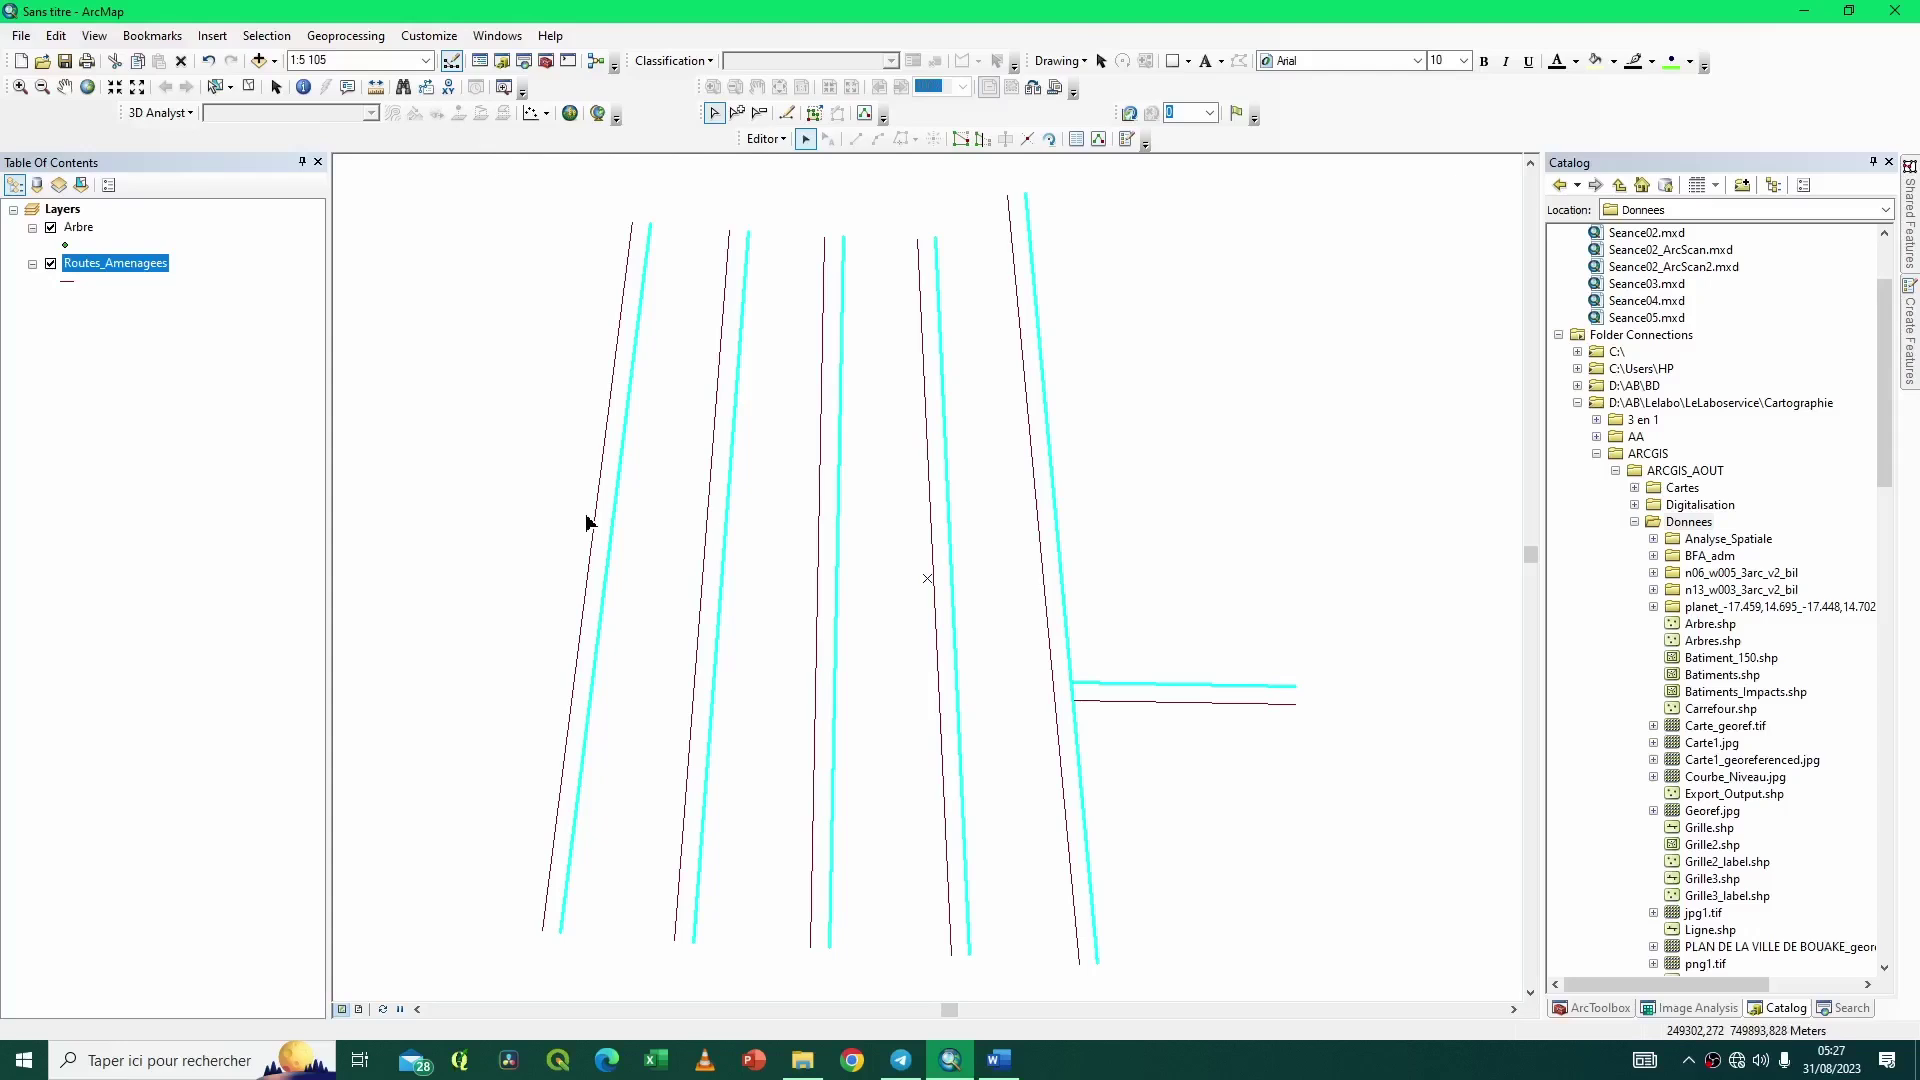
Open the attribute table of the Routes_Amenagees layer and reposition it to examine the original and copied lines.
left_click(88, 267)
key("ctrl+t")
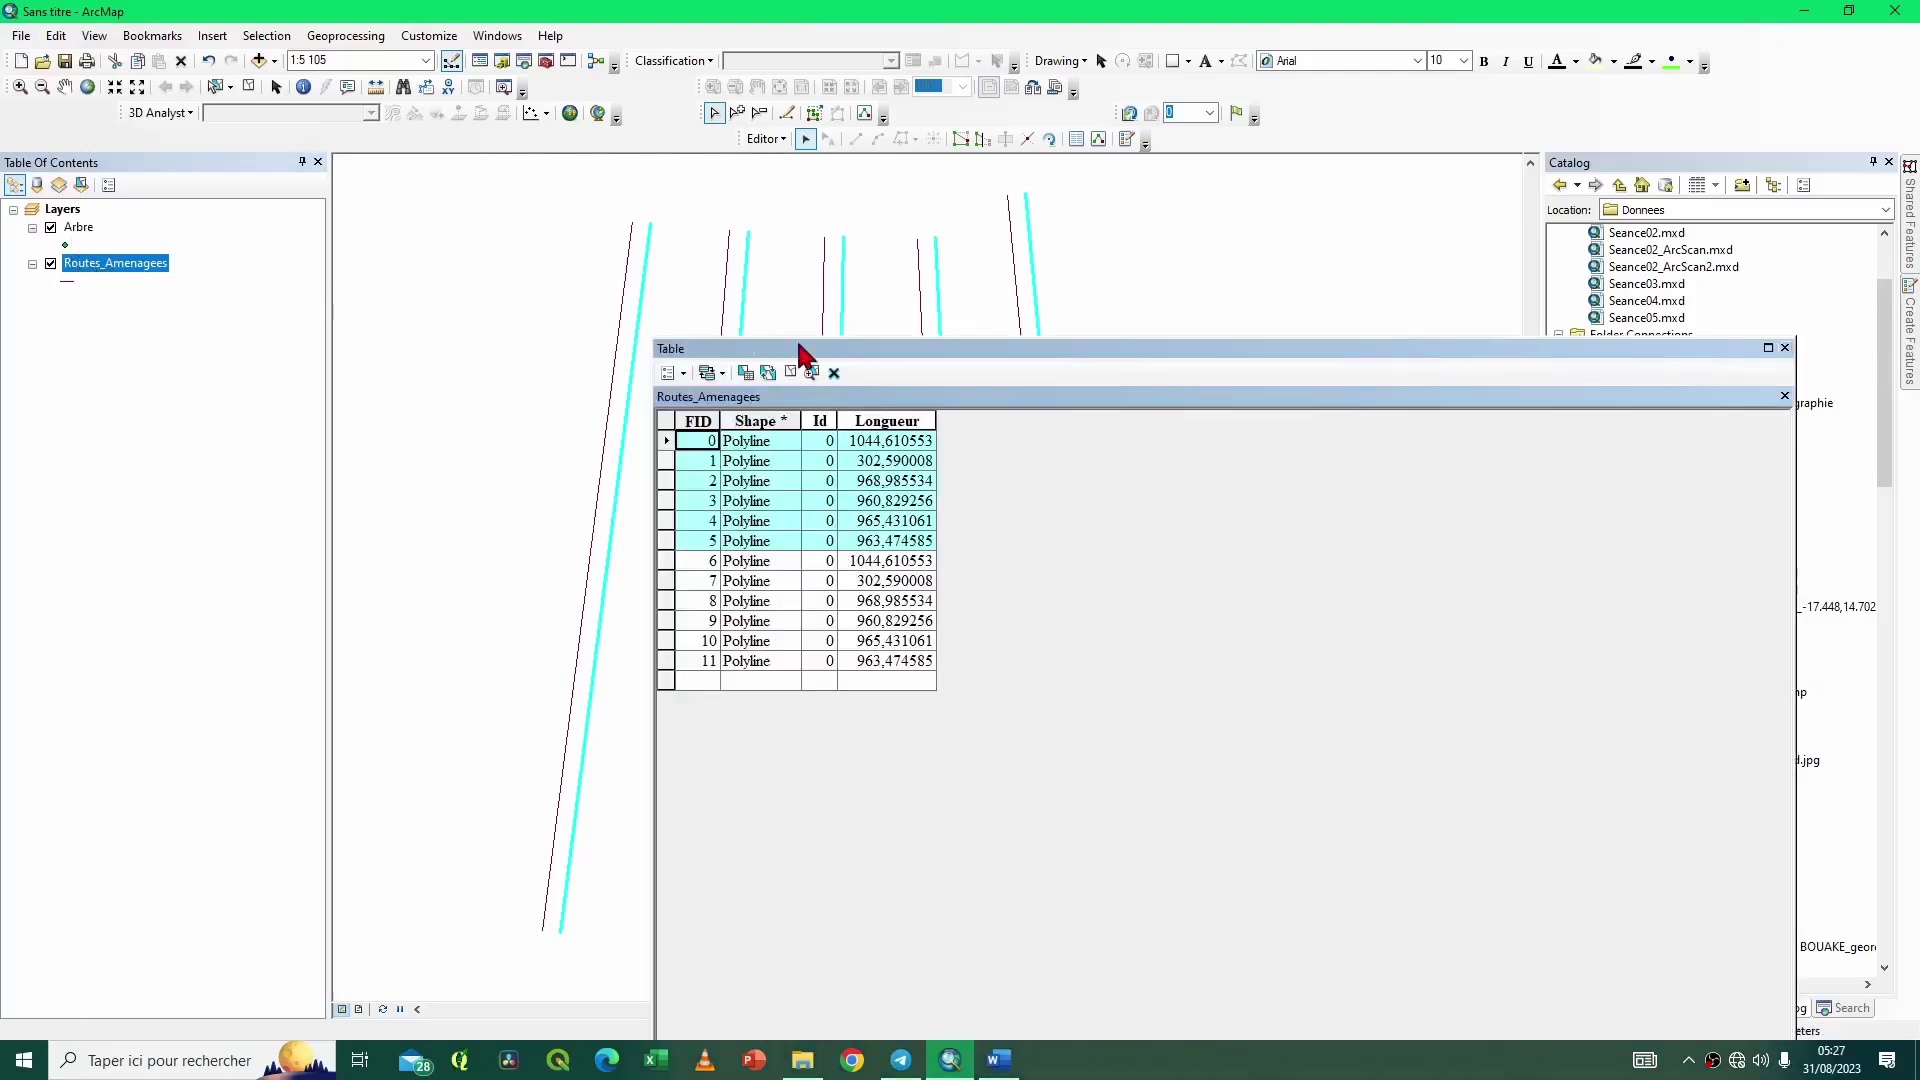
left_click_drag(798, 347, 744, 251)
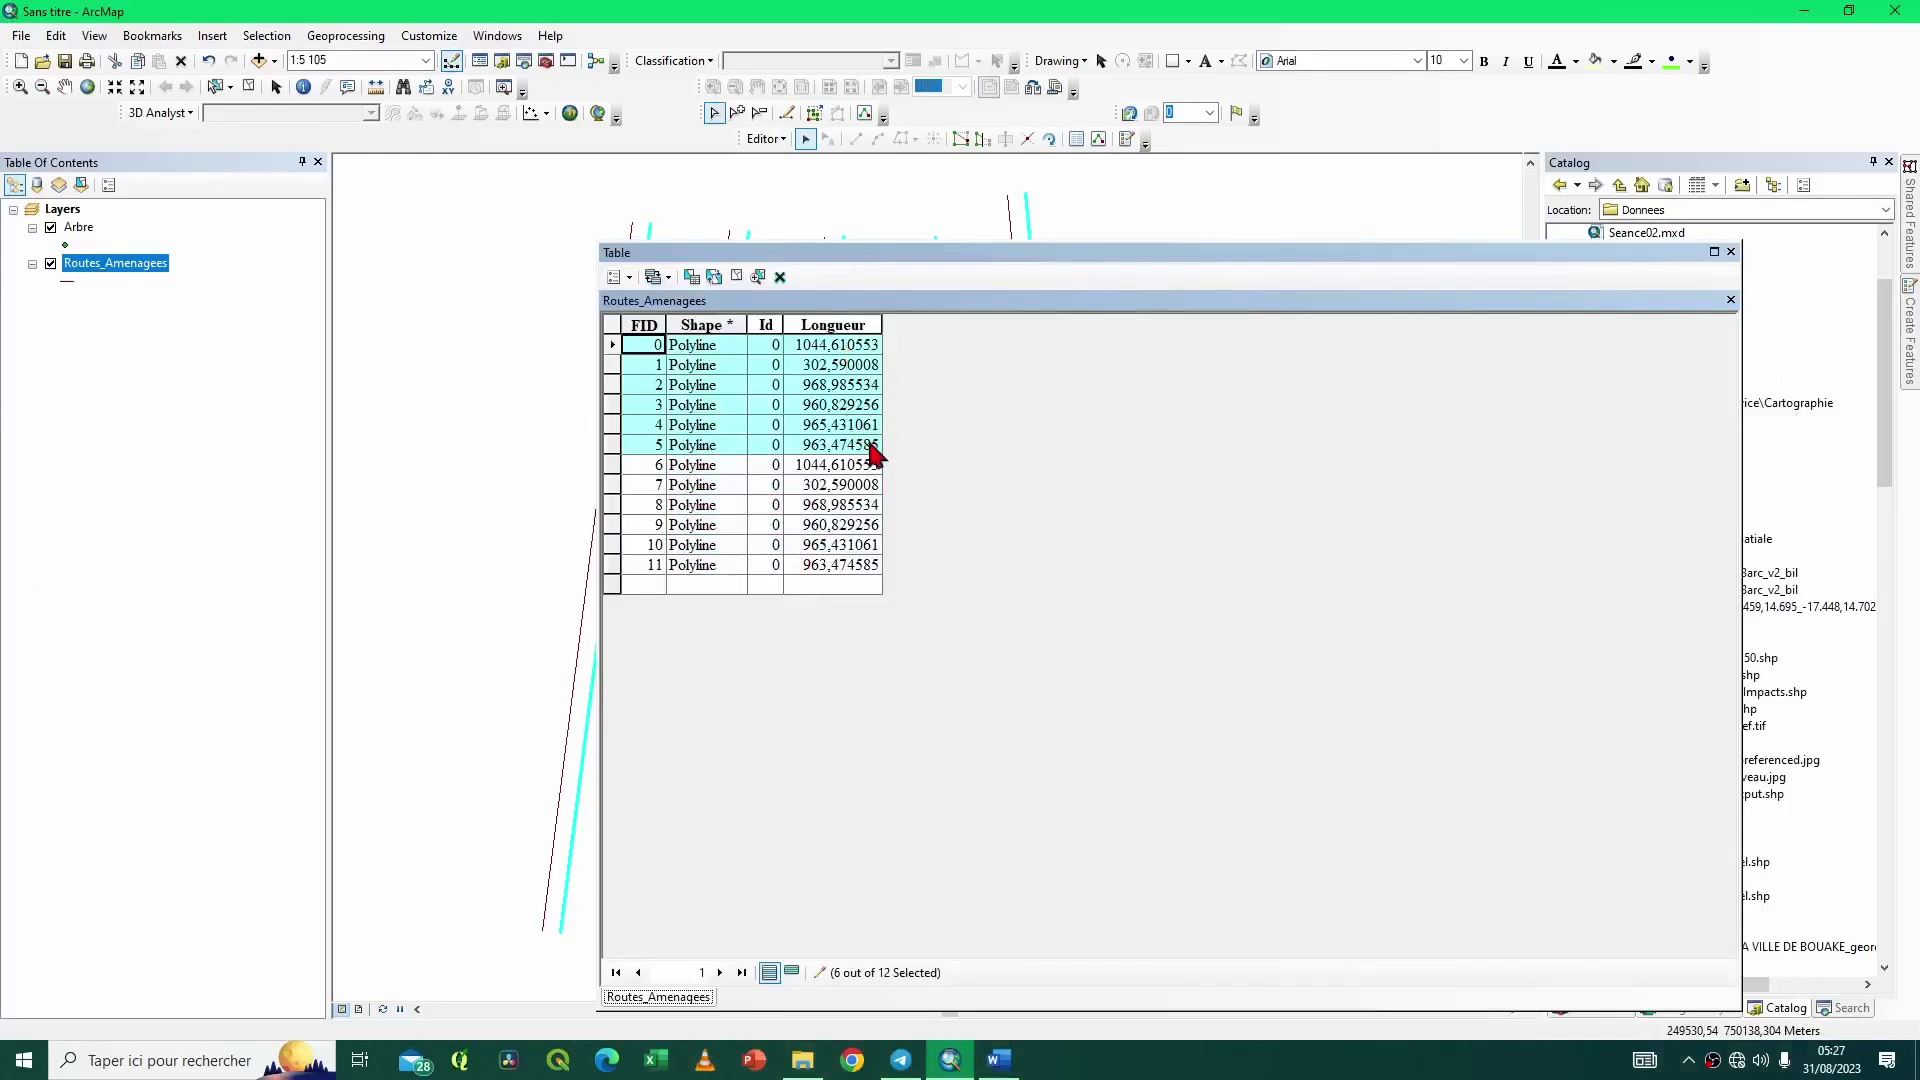
Invert the selection in the Routes_Amenagees attribute table so only the parallel copies are selected, and close the table.
left_click_drag(816, 254, 1121, 346)
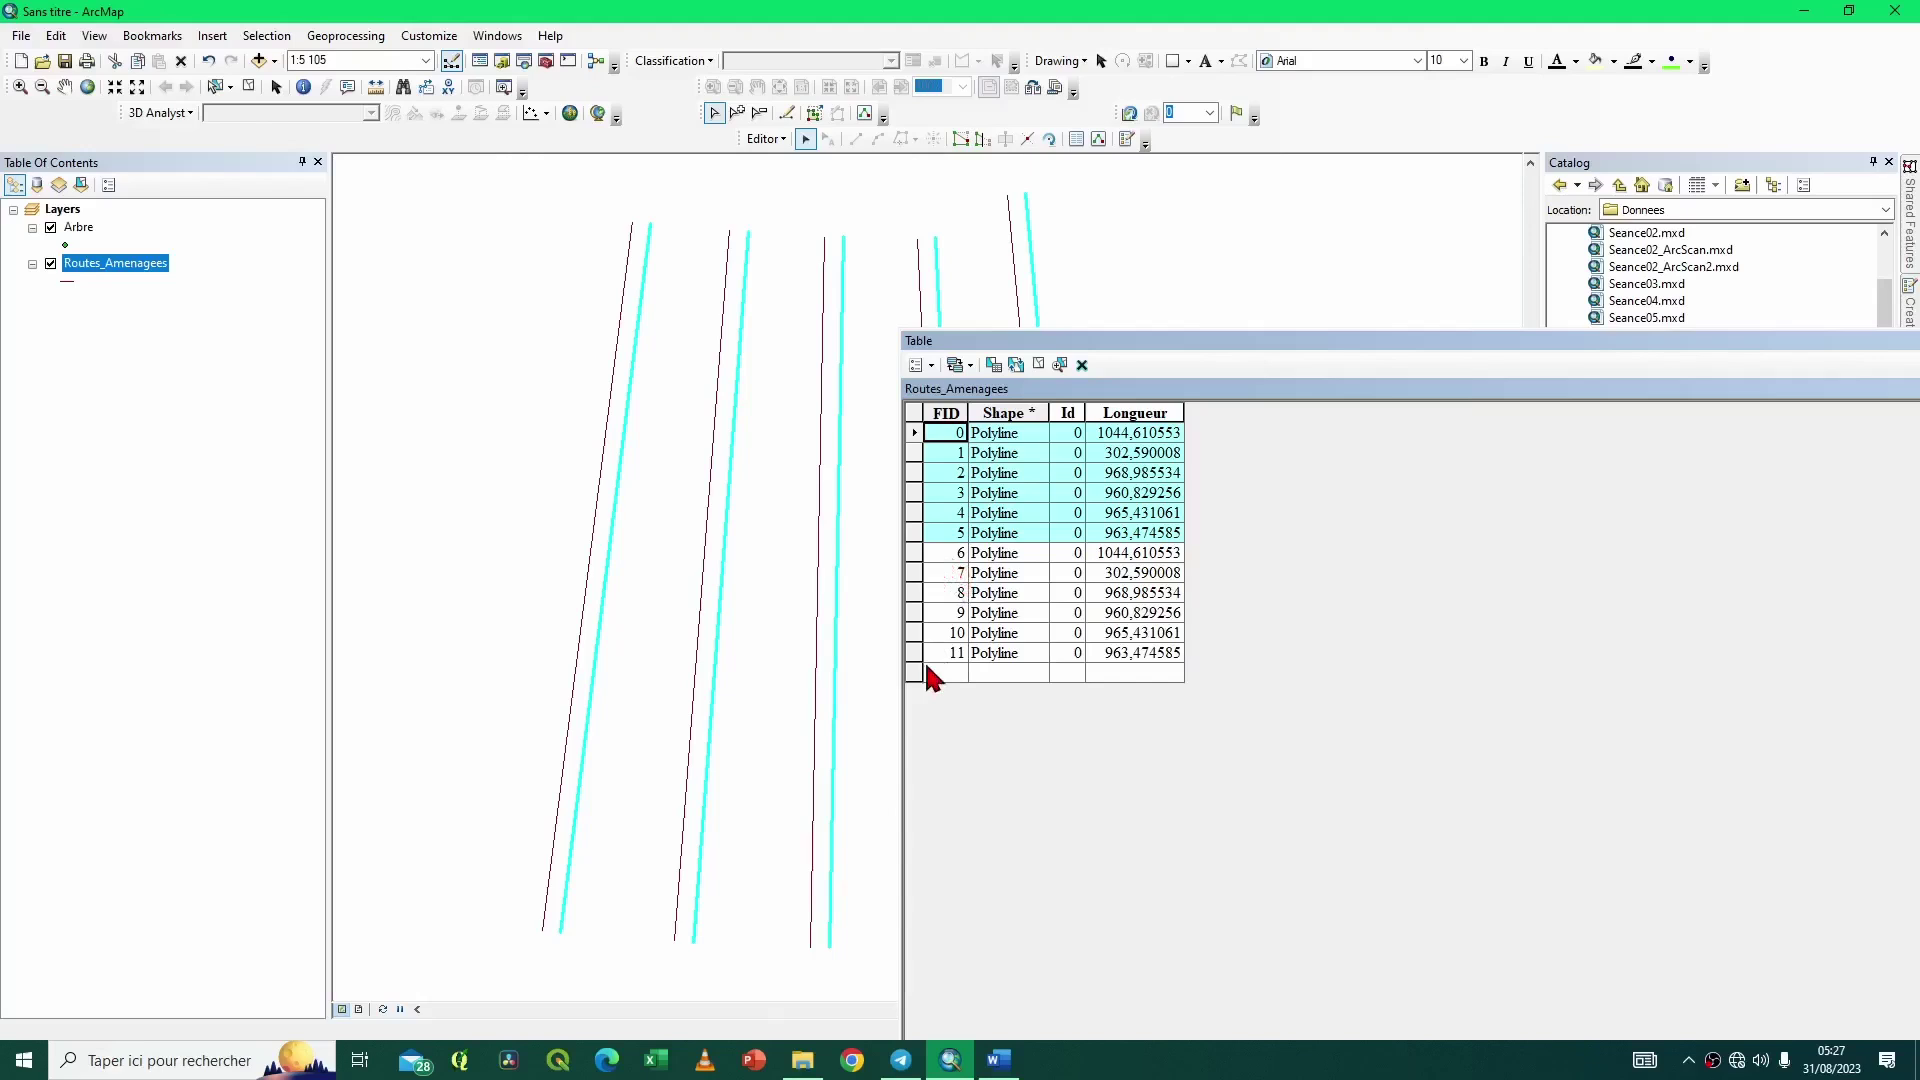
left_click(1016, 366)
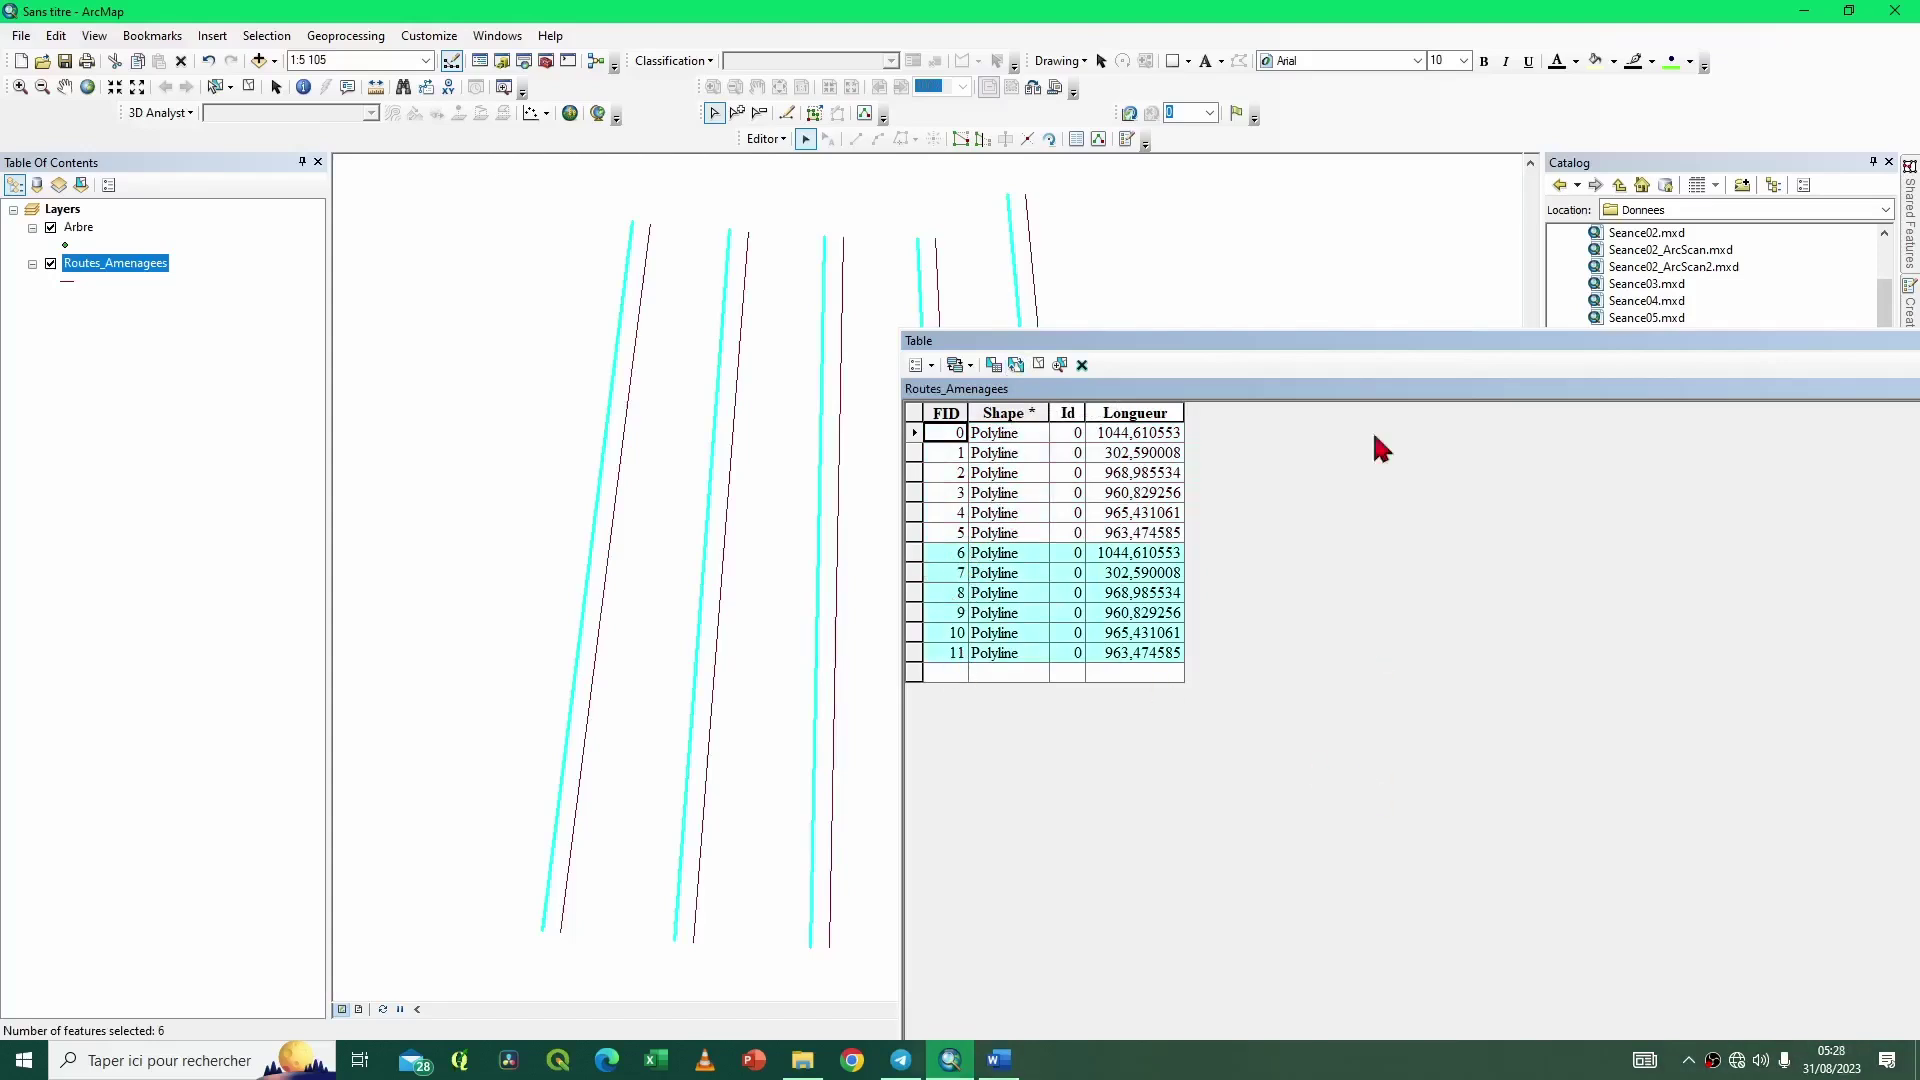
left_click_drag(1376, 340, 865, 398)
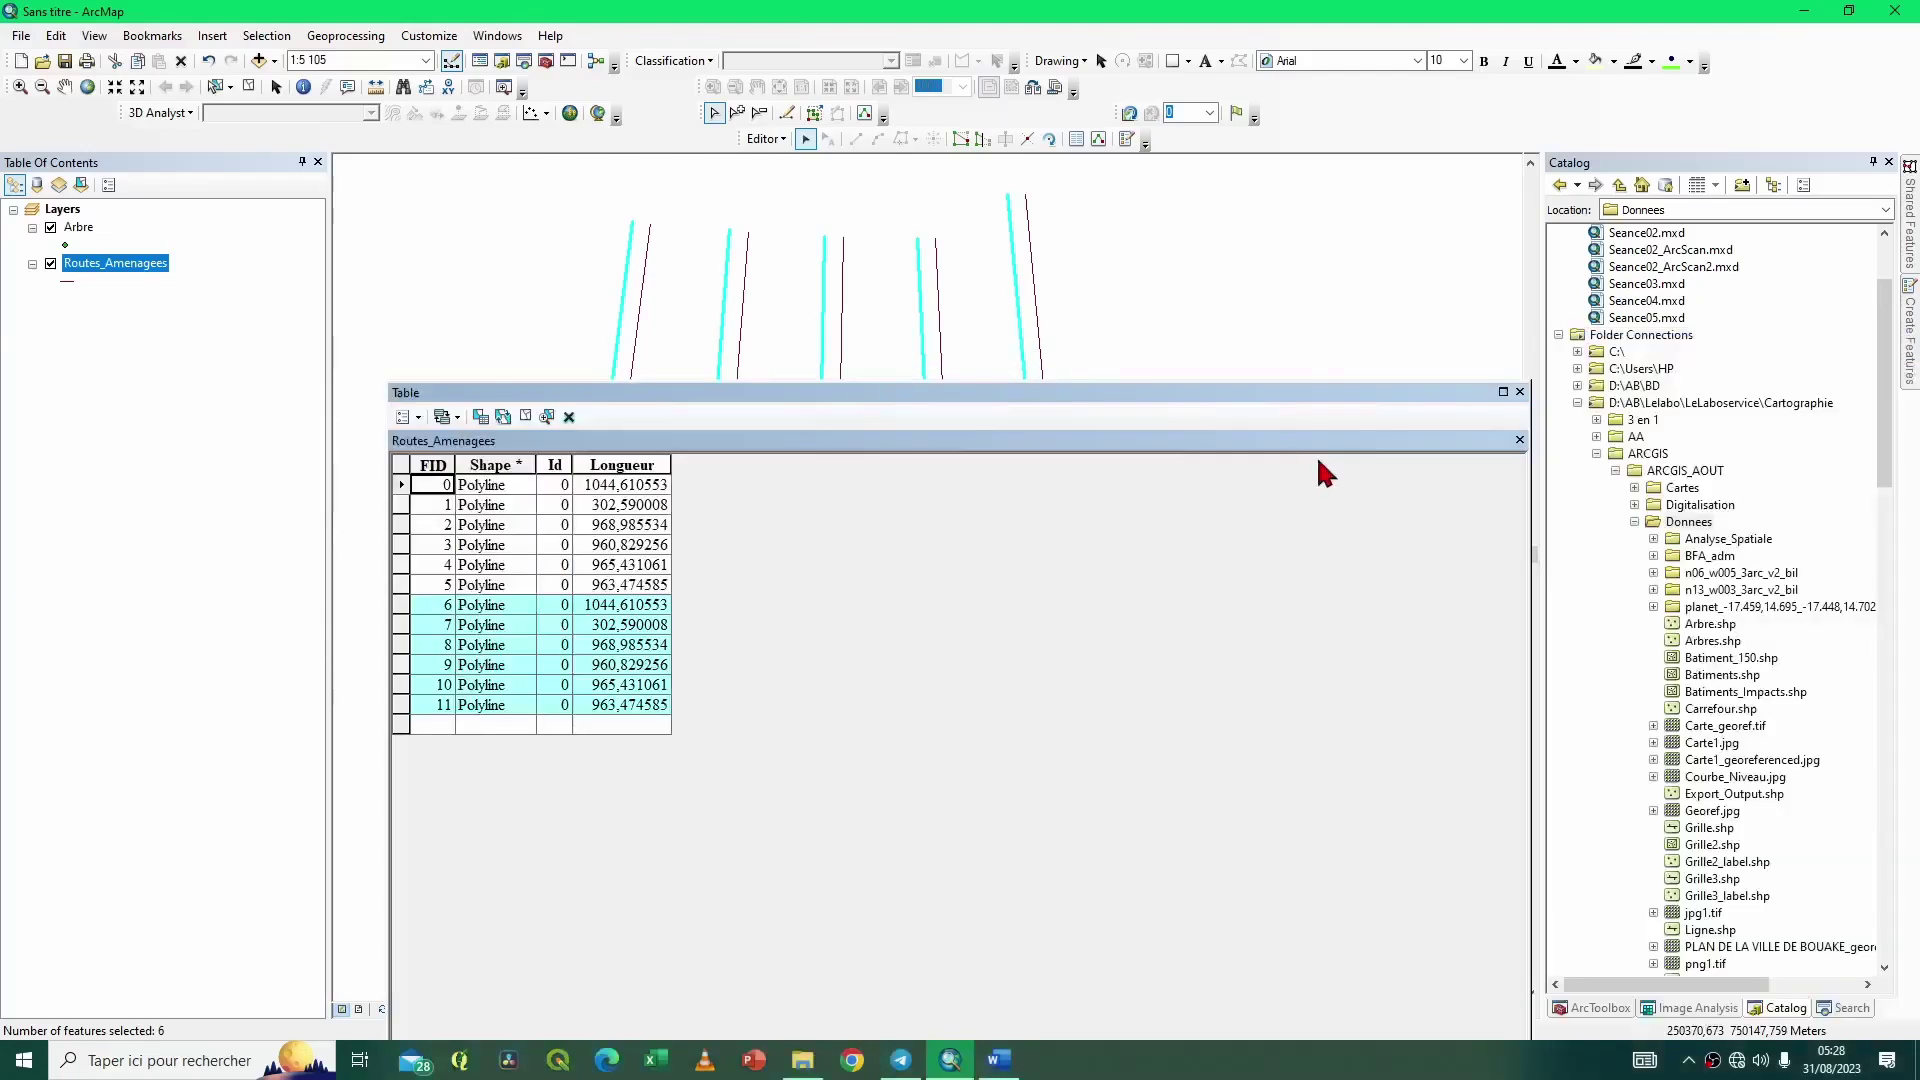
left_click(1519, 392)
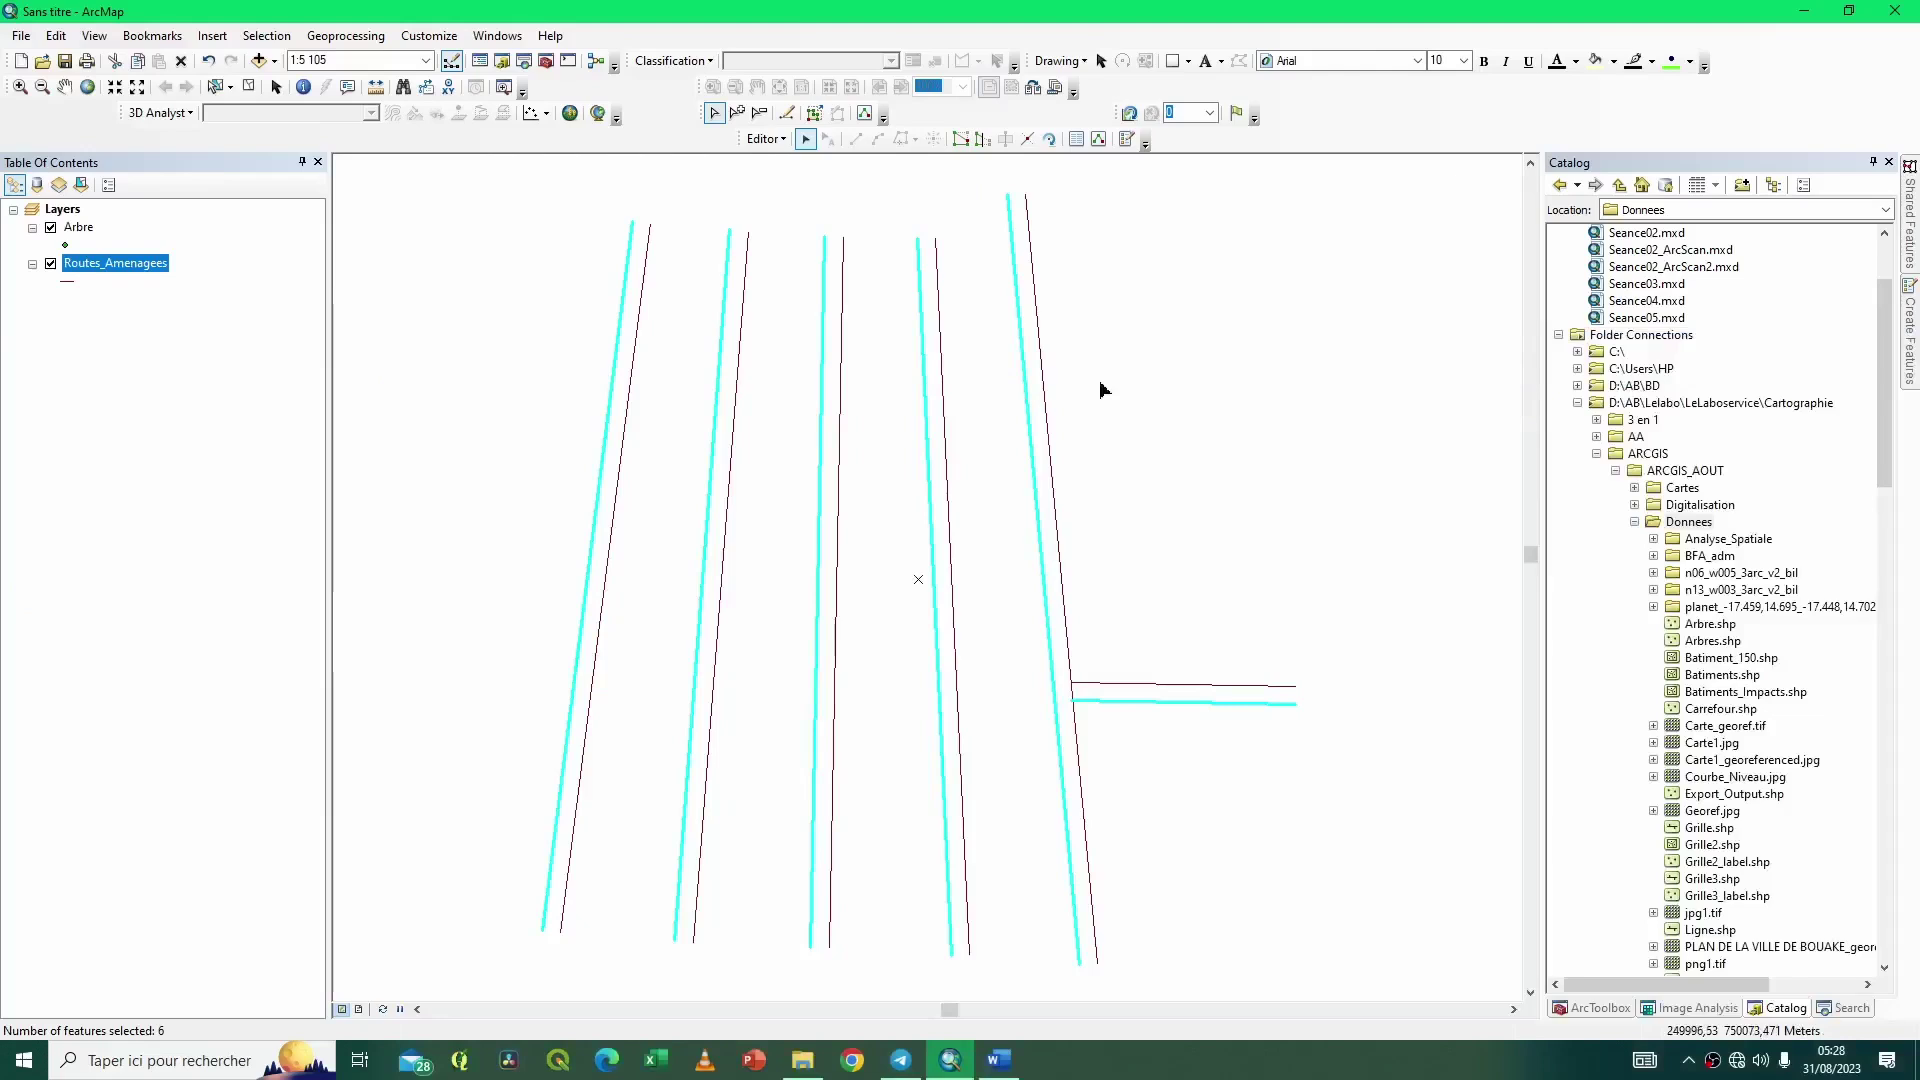
Merge the selected parallel lines into a single feature, keeping the first Routes_Amenagees feature as the merge target.
left_click(786, 143)
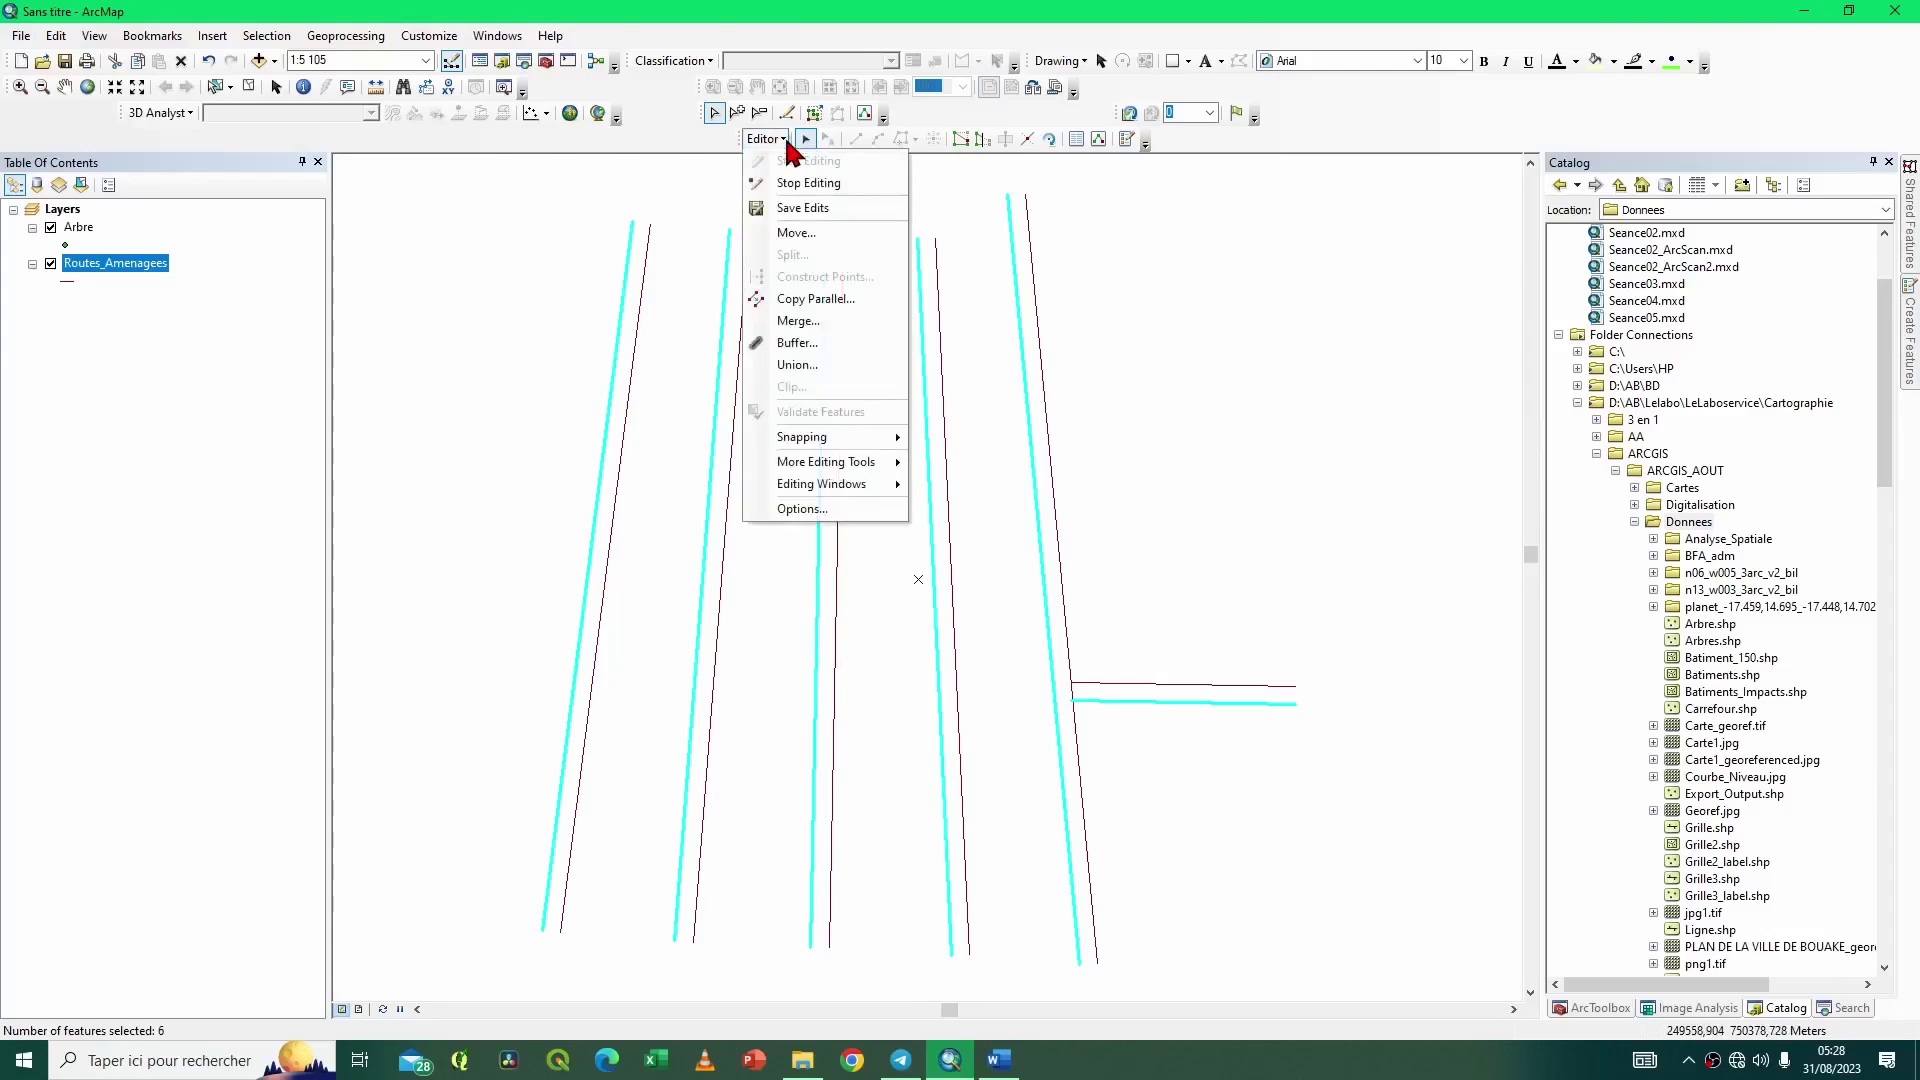
left_click(800, 322)
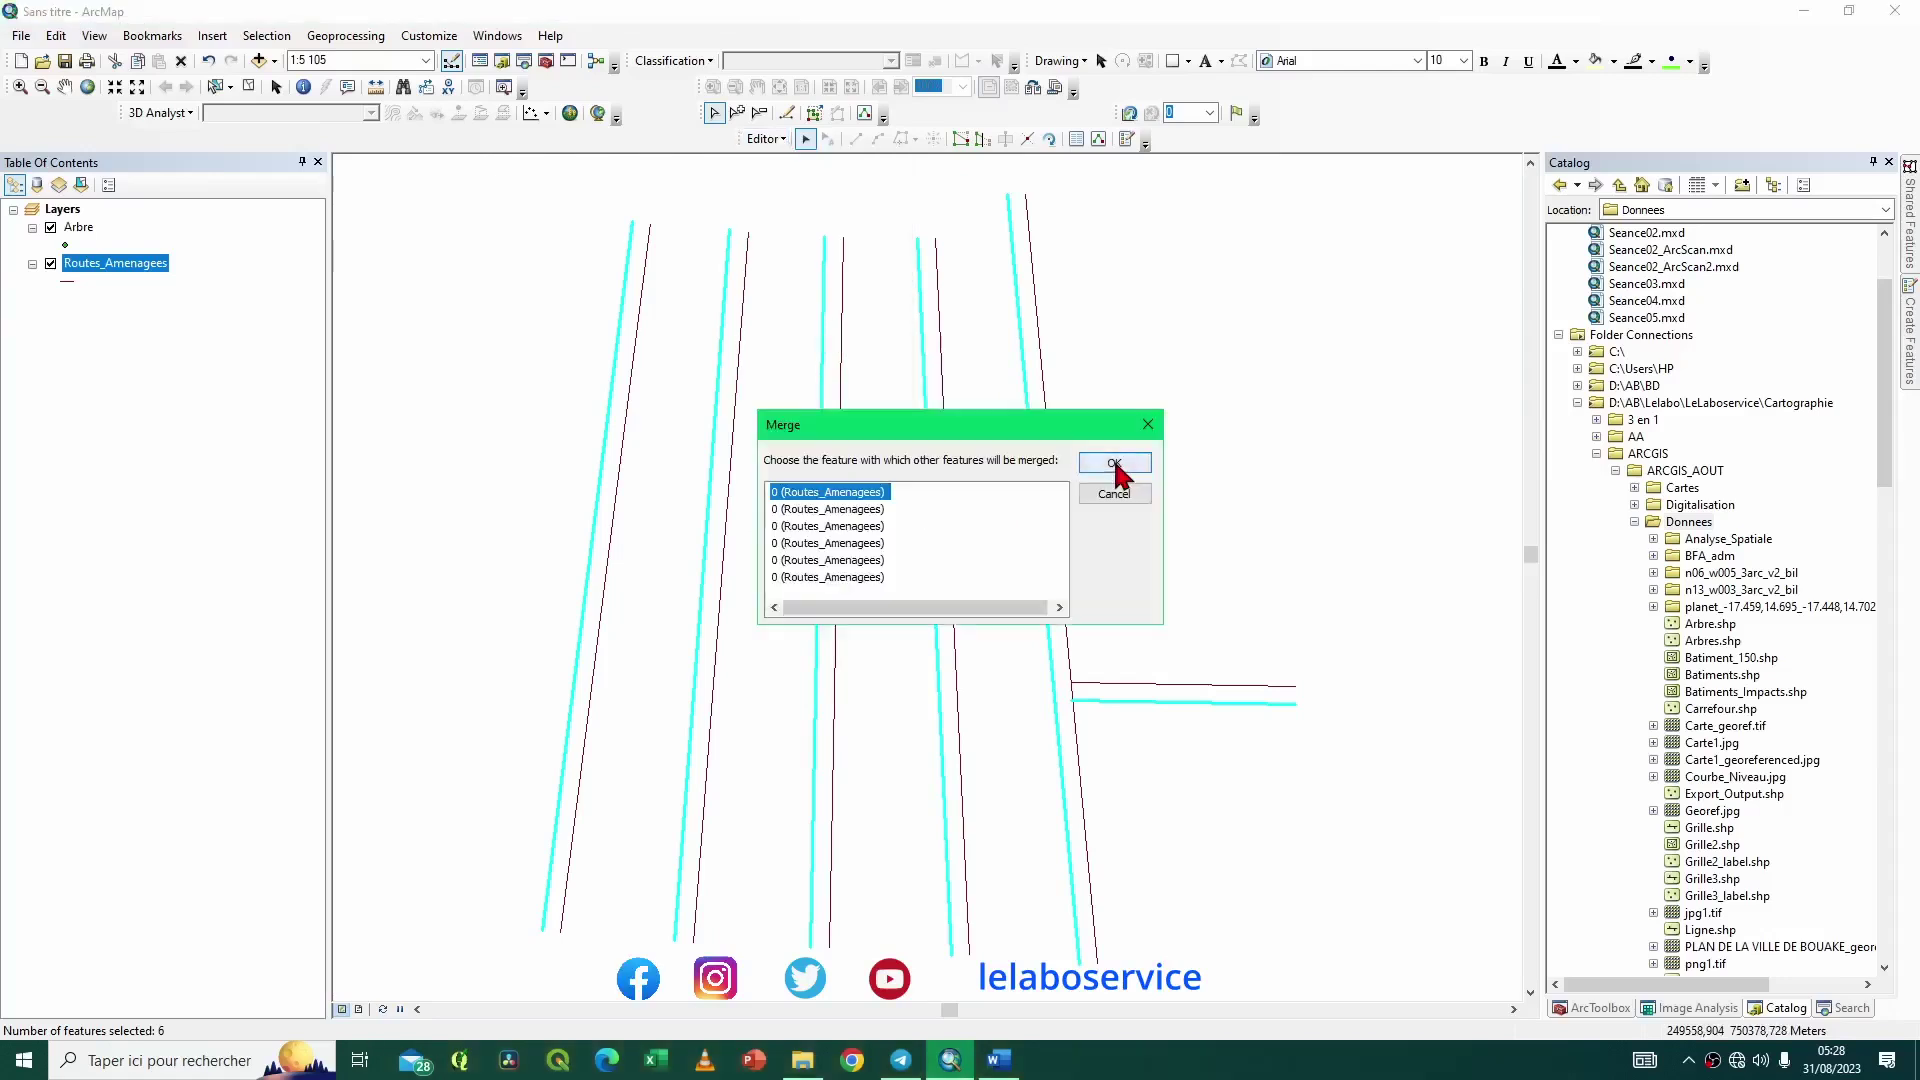
left_click(1115, 464)
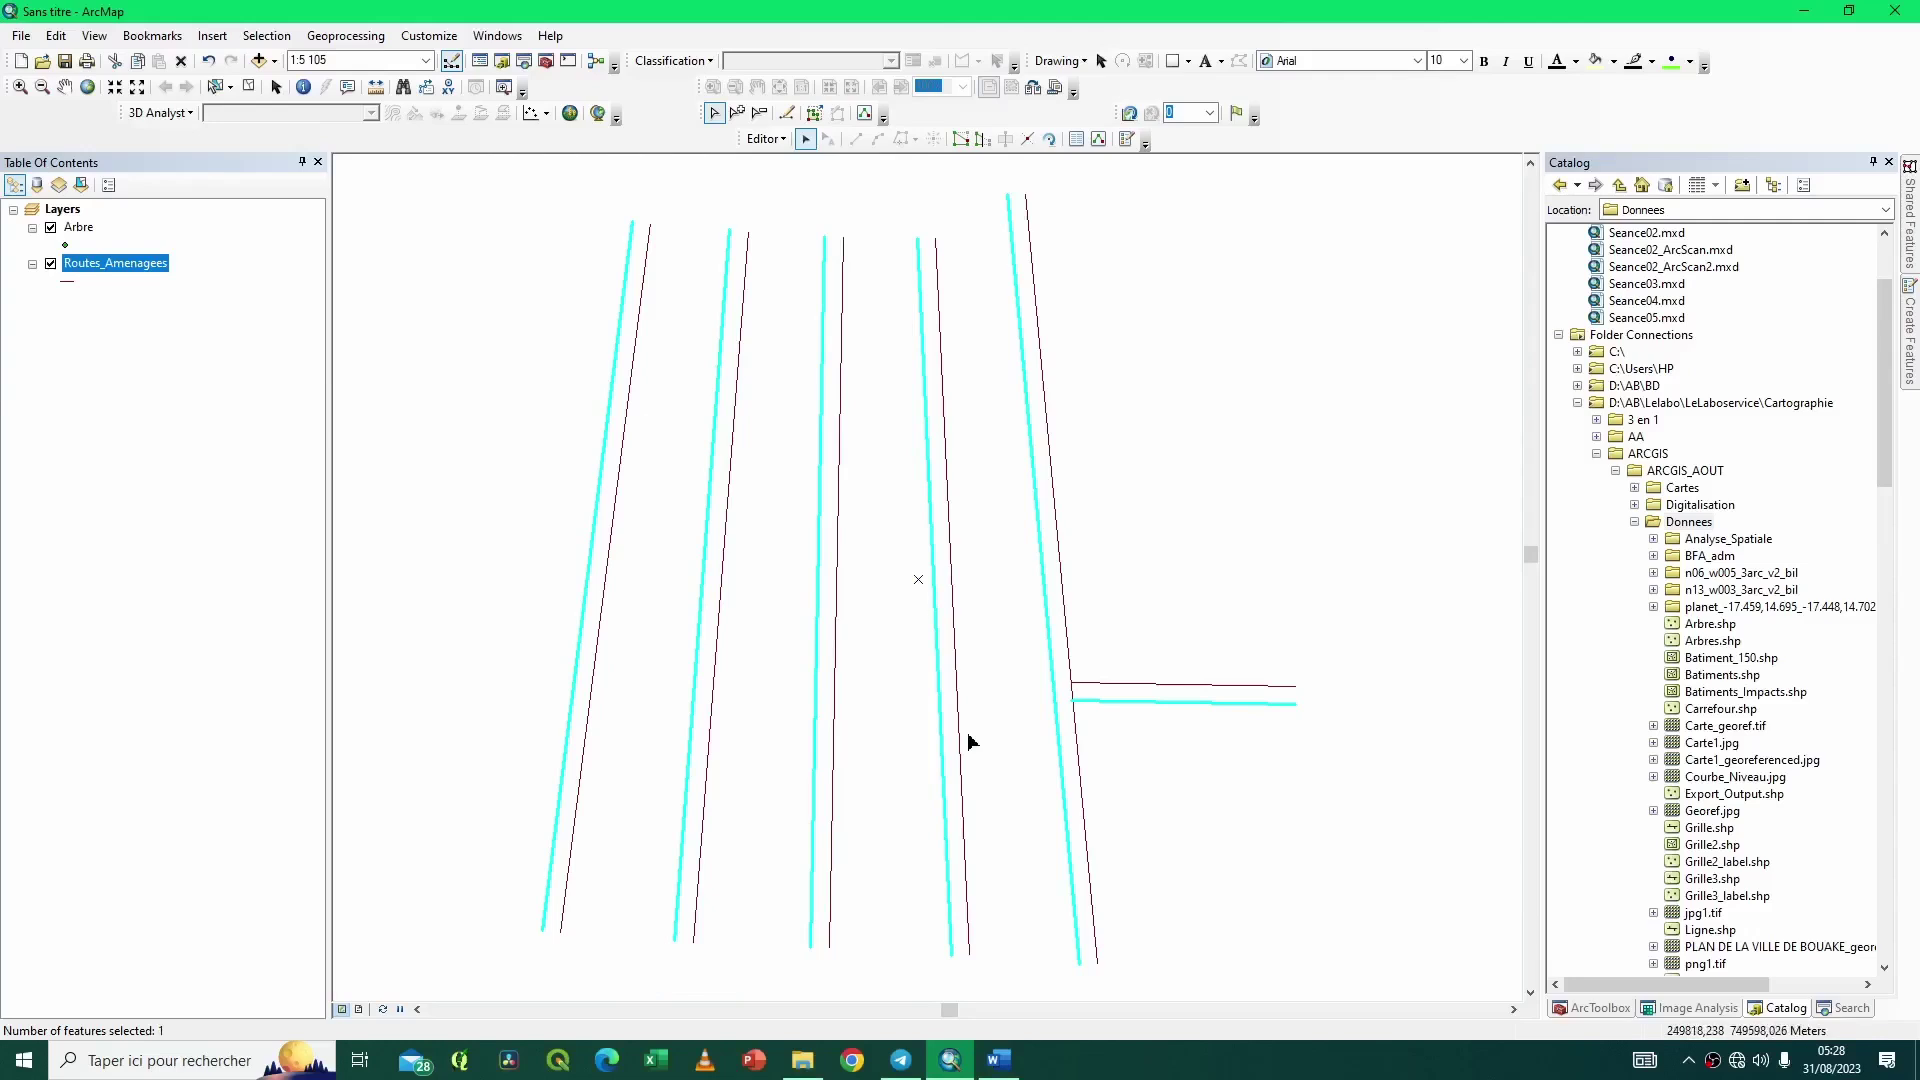
Open Construct Points for the merged line with the Arbre template and check the tree-spacing criterion in the Word document.
left_click(782, 140)
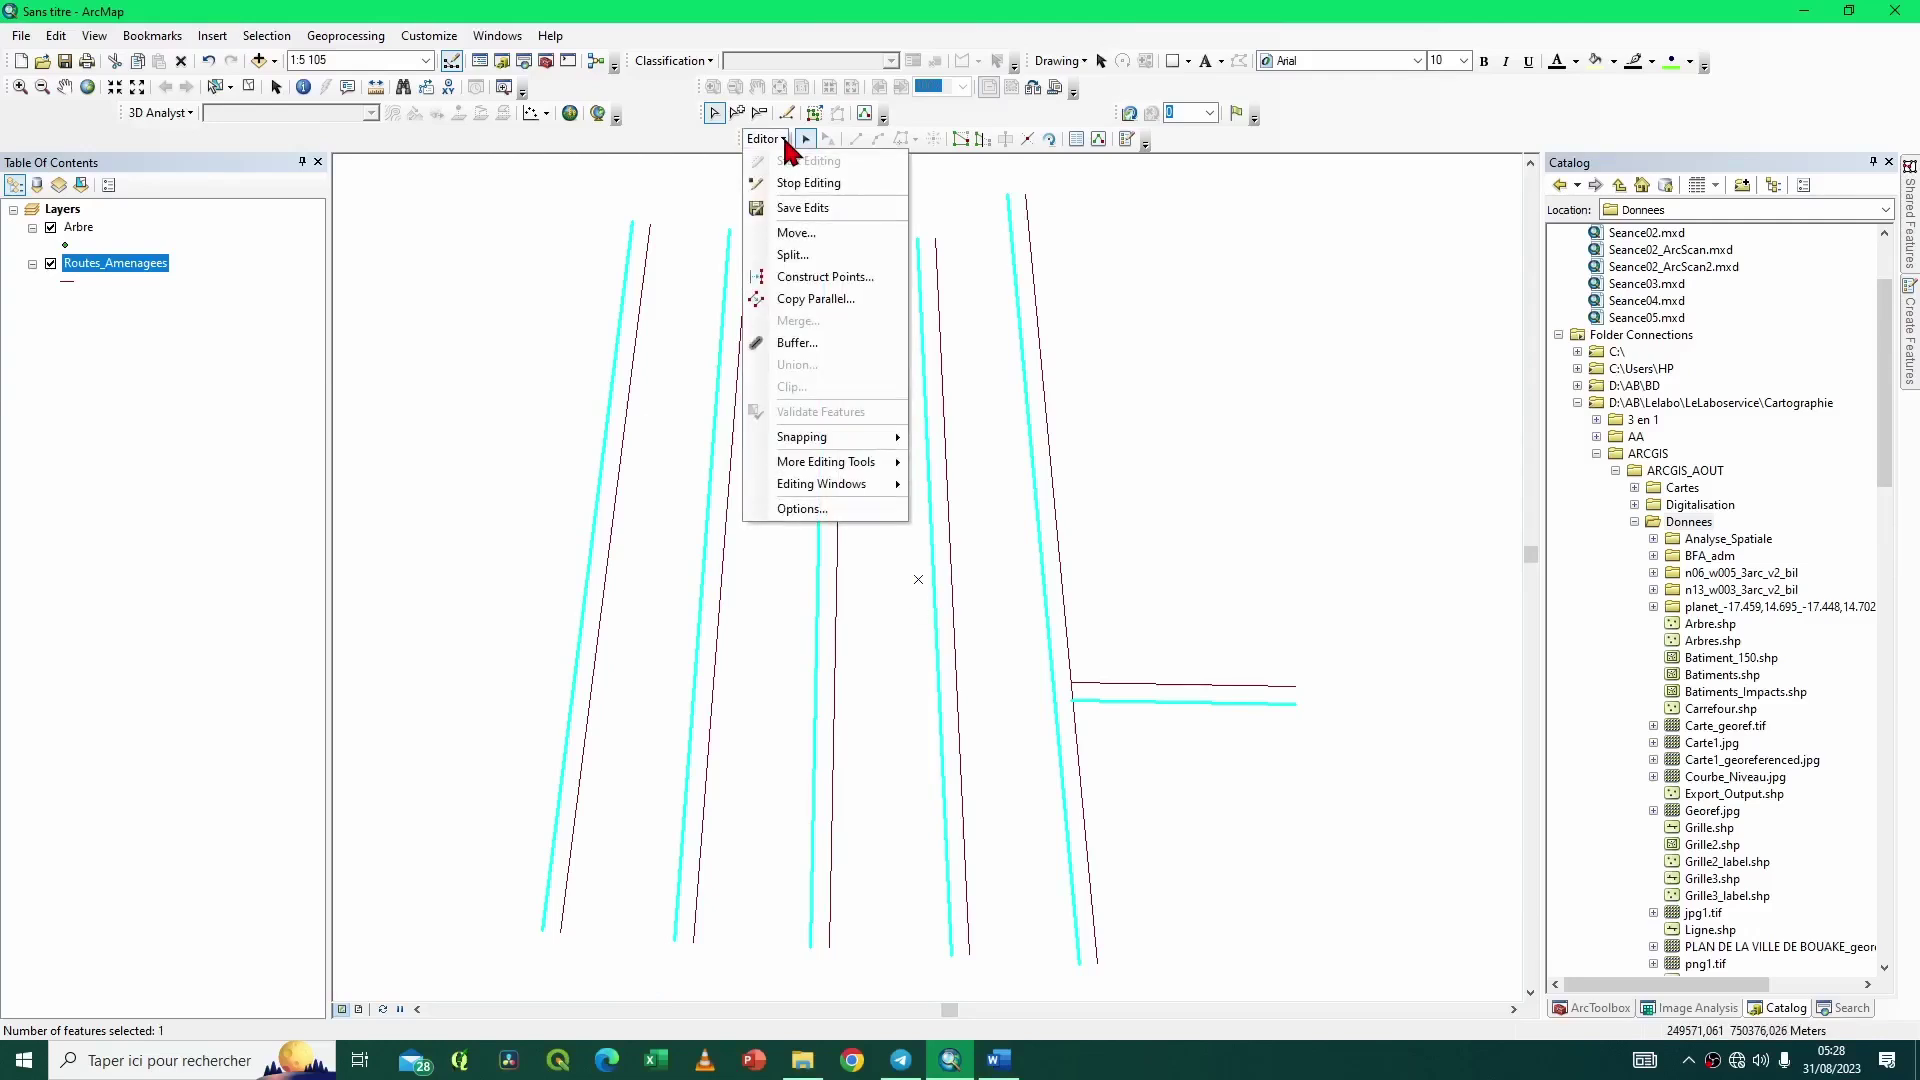
left_click(848, 280)
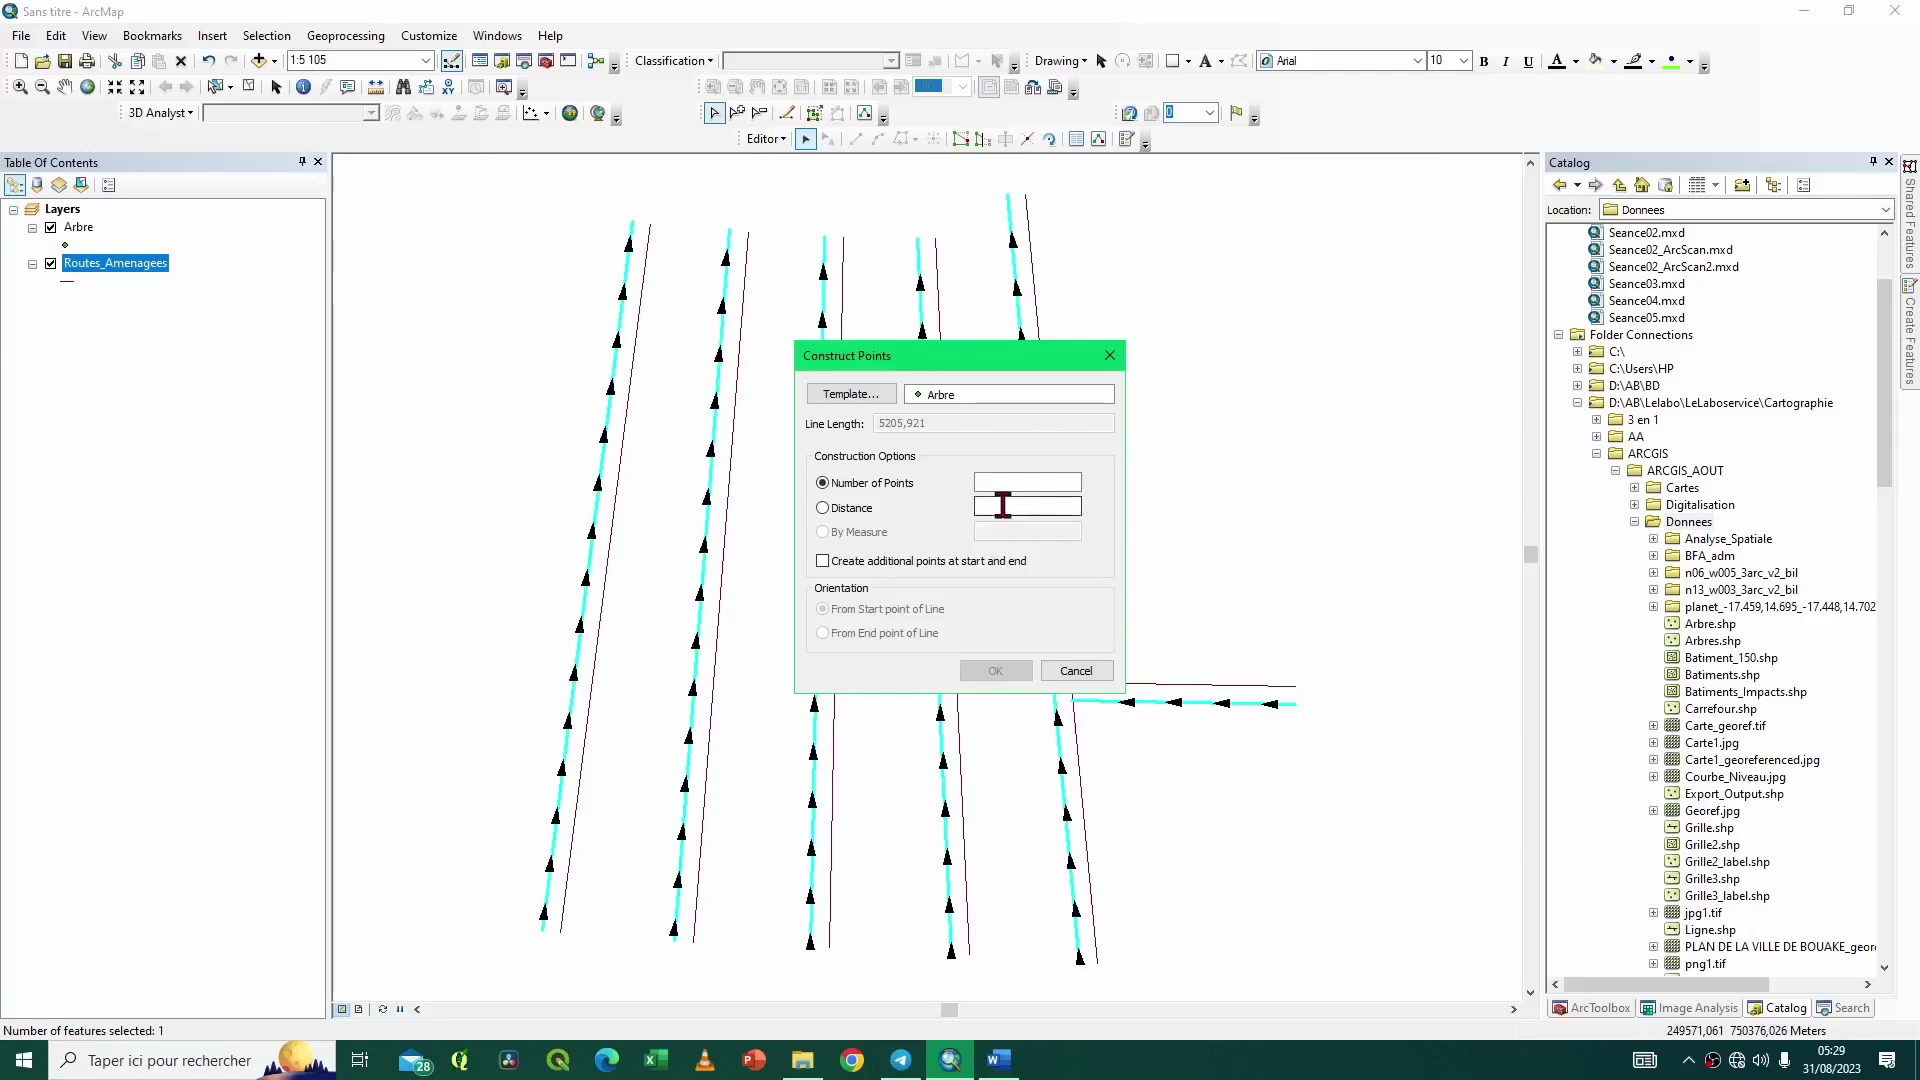
left_click(1001, 1063)
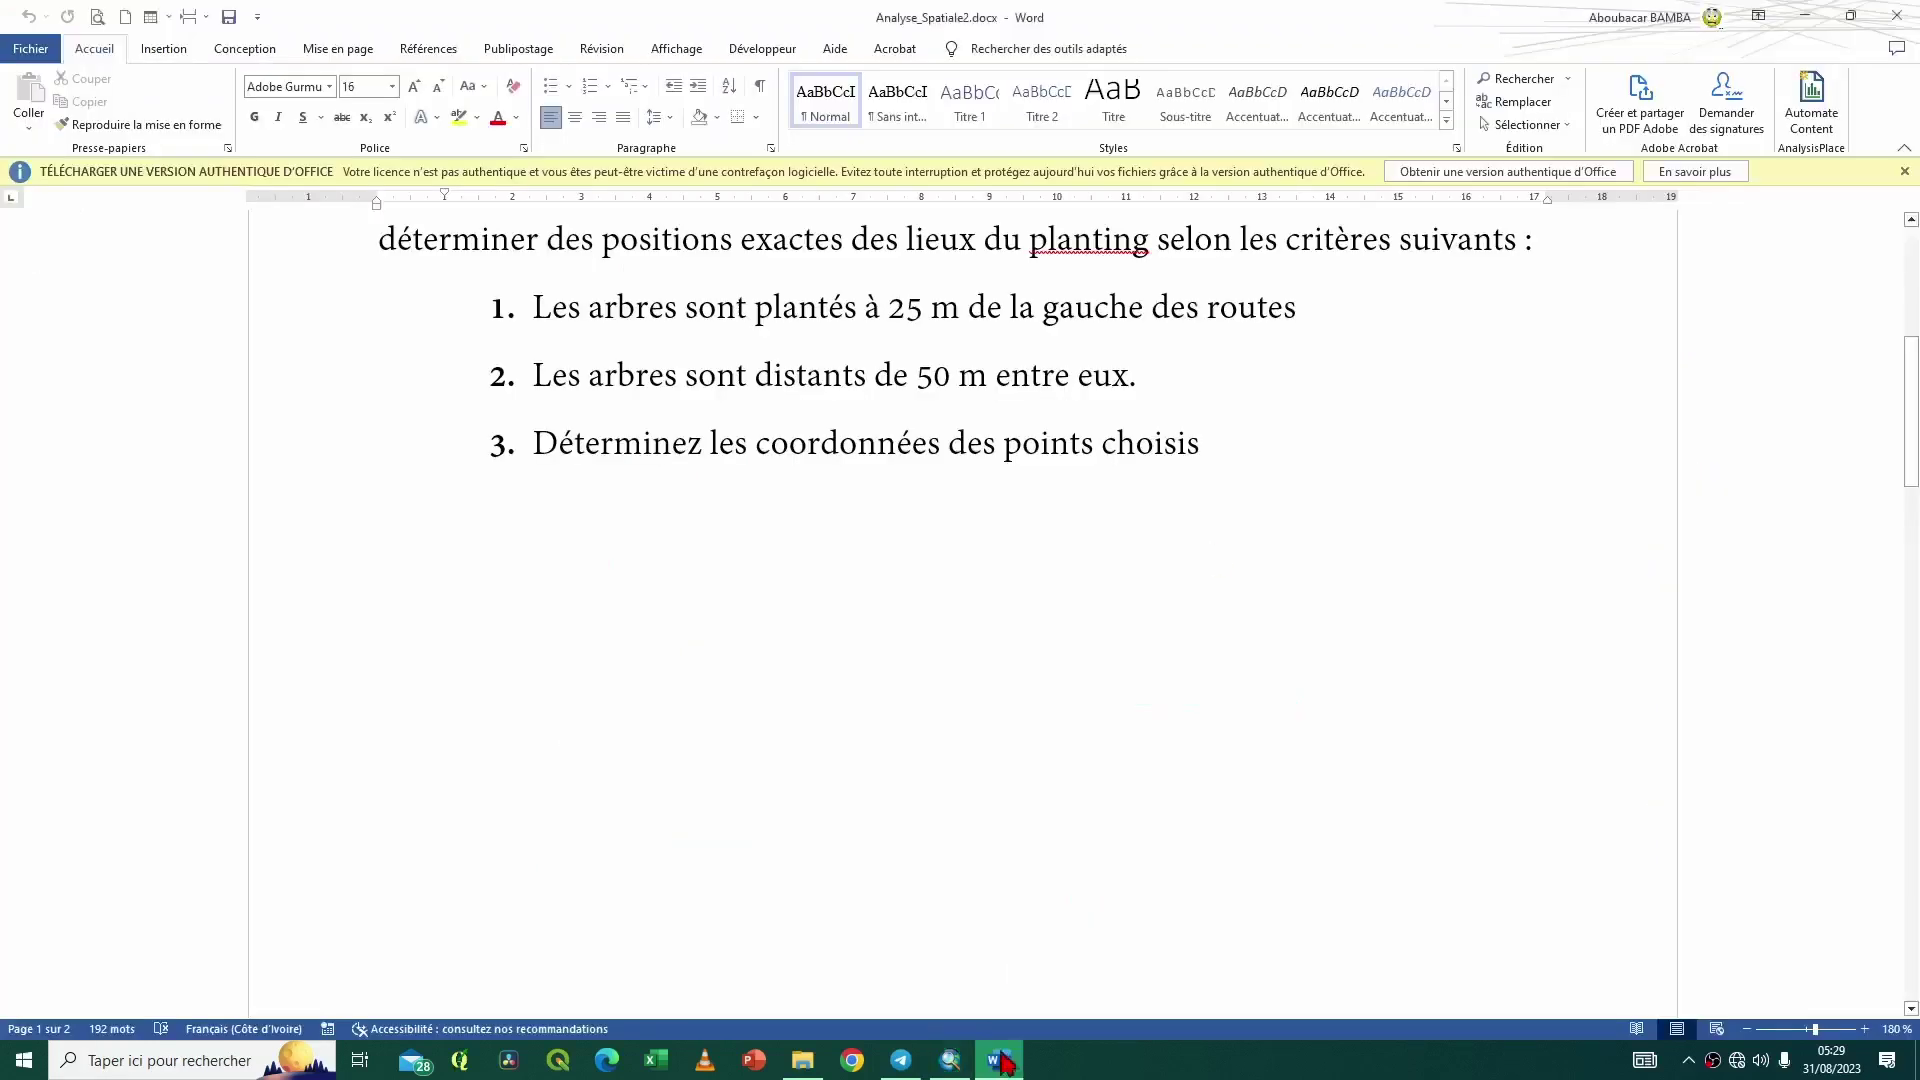